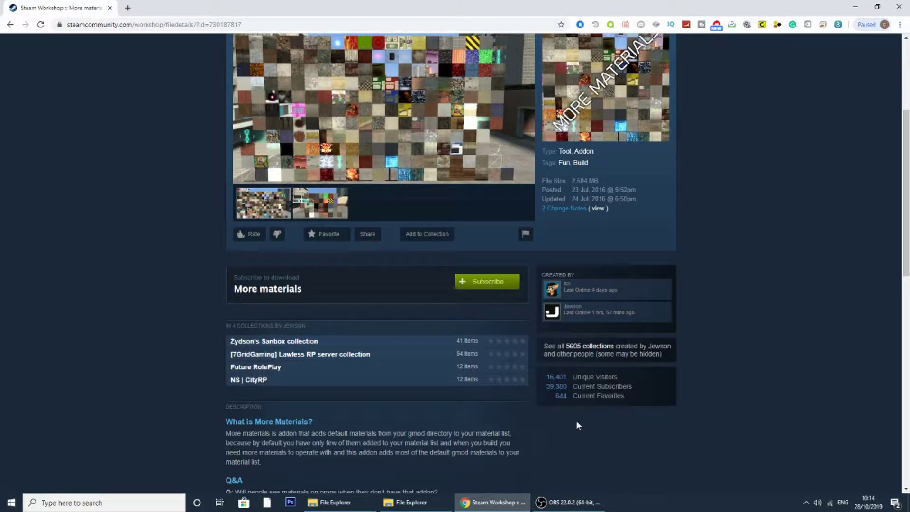
Step: Subscribe to the More materials addon on its Steam Workshop page
scroll(407, 297, "up", 4)
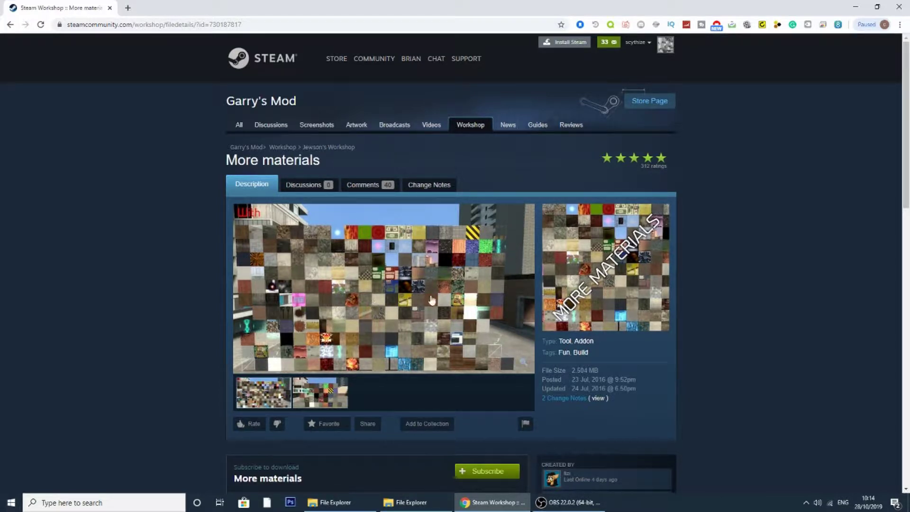
scroll(439, 298, "down", 3)
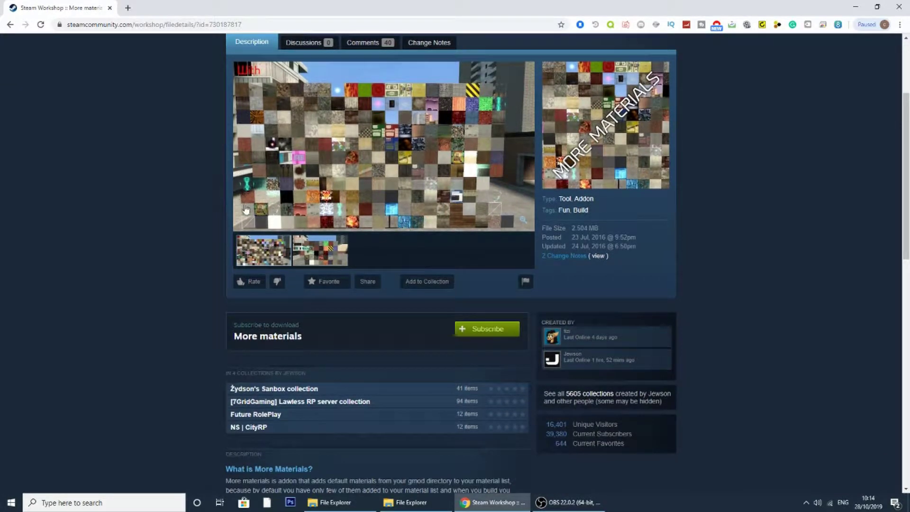
left_click(486, 328)
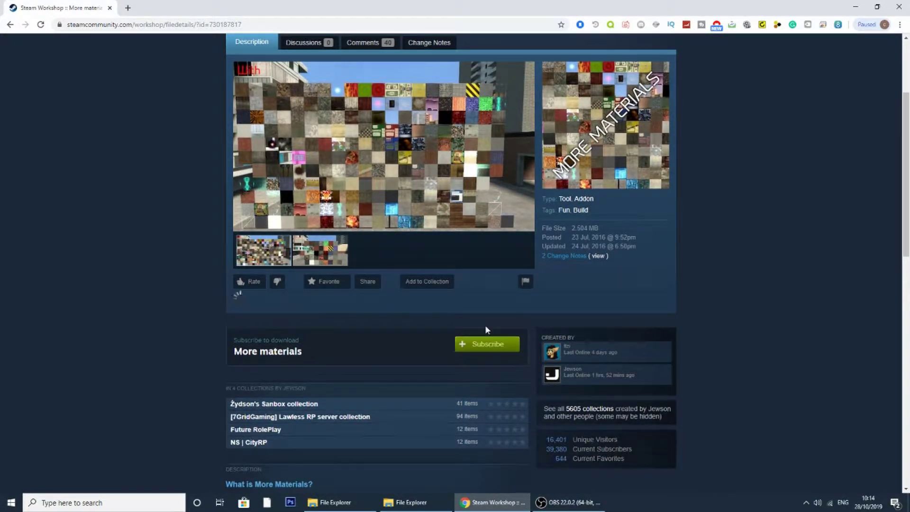
scroll(319, 335, "up", 3)
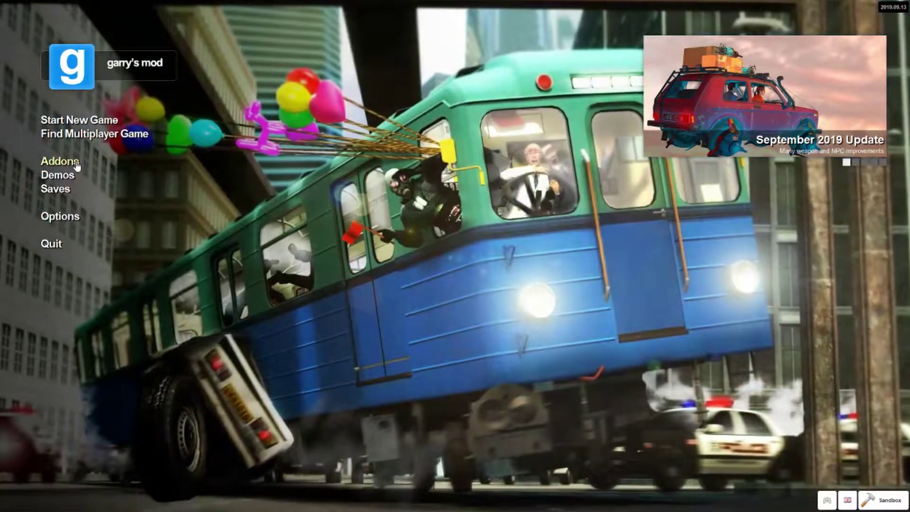
Step: Confirm More materials is listed under Subscribed addons, then switch to the desktop
left_click(59, 162)
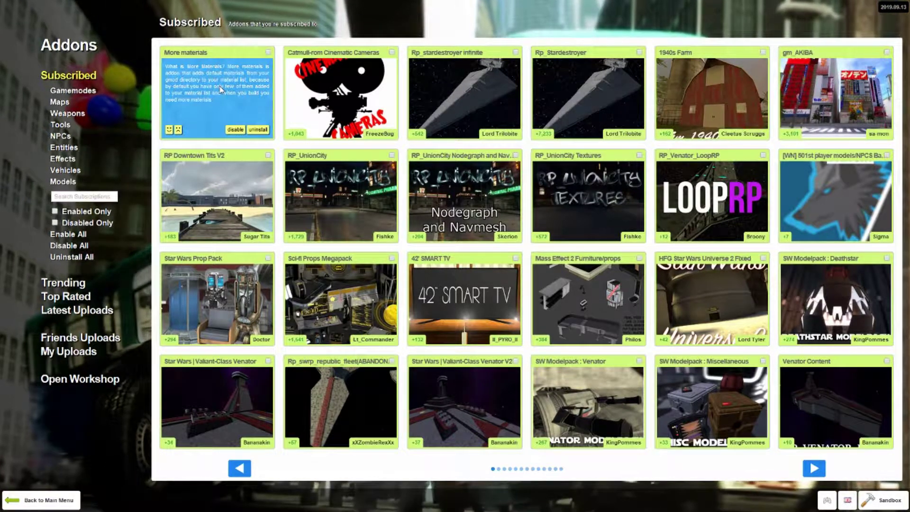
key("alt+Tab")
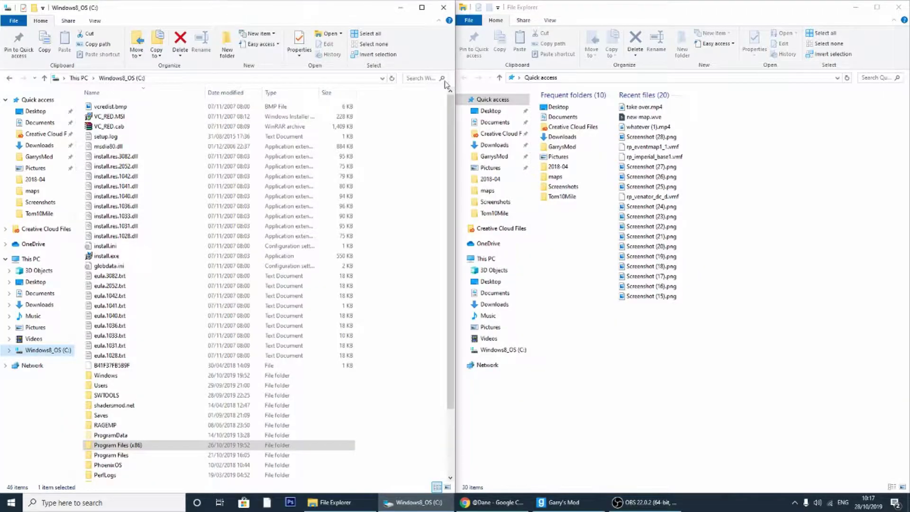
Step: Browse from C: through Program Files (x86), Steam, steamapps and common into GarrysMod
double_click(128, 446)
scroll(145, 392, "down", 5)
scroll(147, 392, "down", 8)
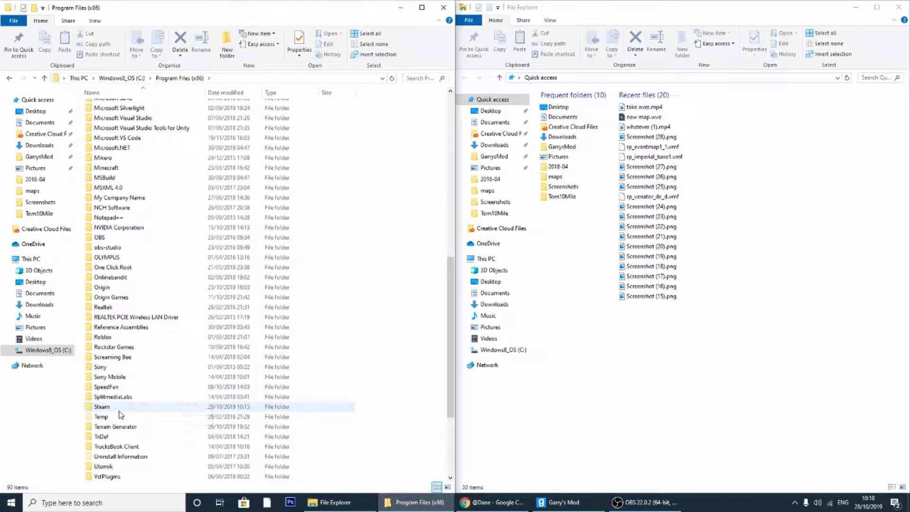
double_click(119, 408)
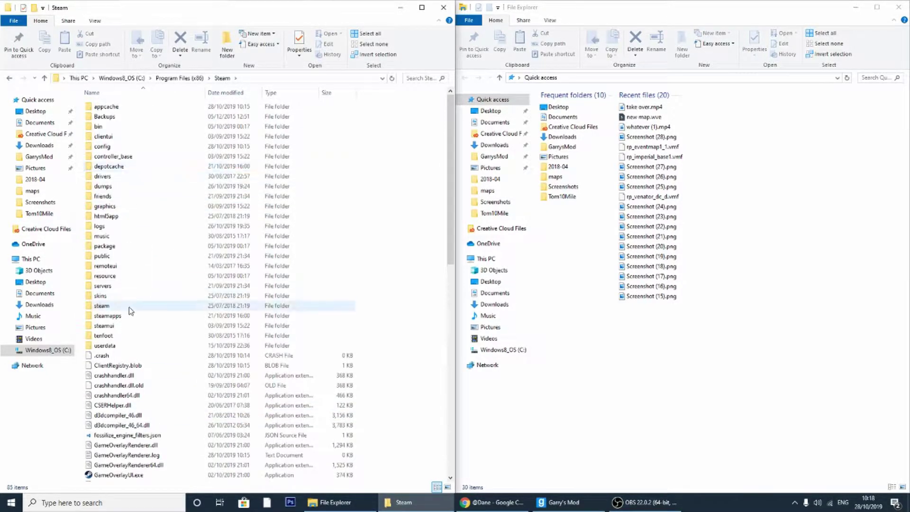
double_click(131, 316)
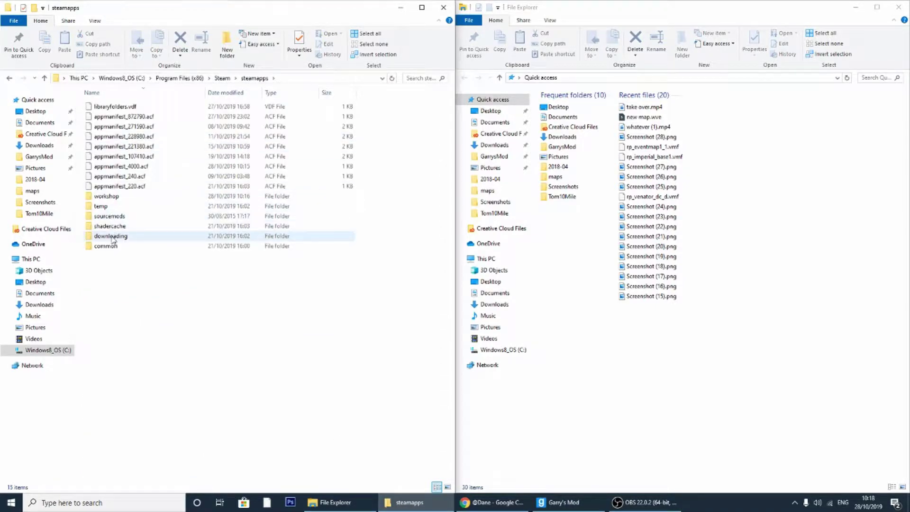
double_click(113, 245)
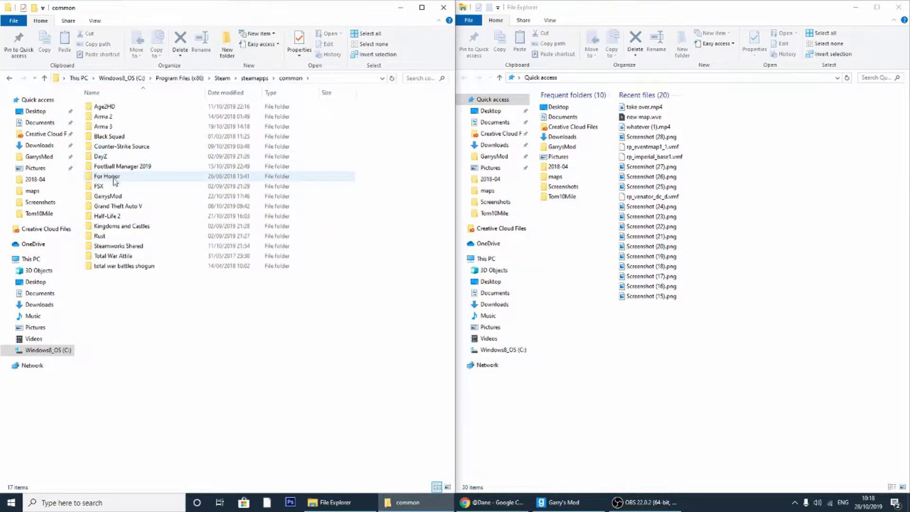
double_click(114, 197)
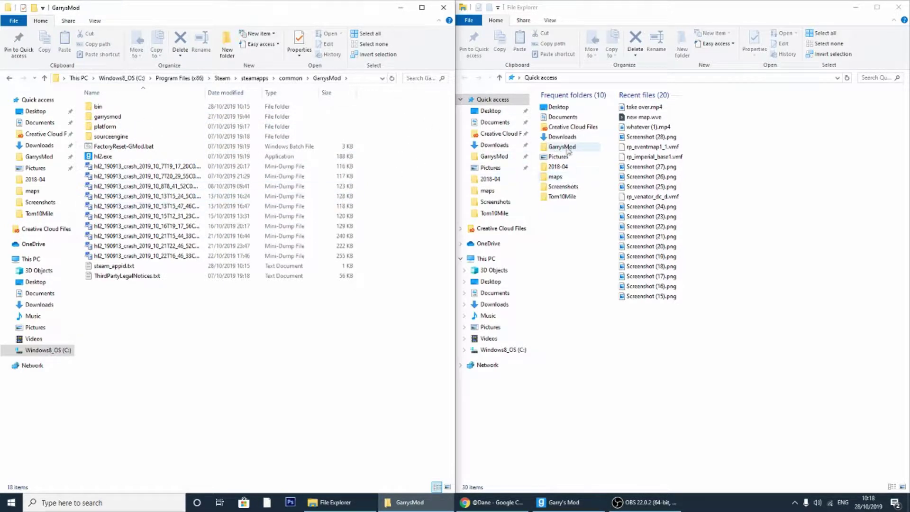
Step: Open garrysmod\addons in the left window and GarrysMod\bin in the right window
left_click(497, 159)
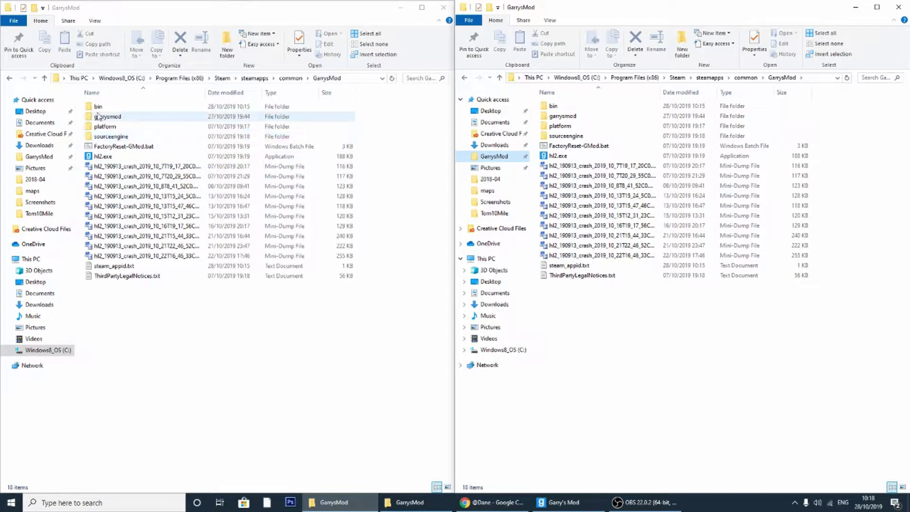
double_click(126, 115)
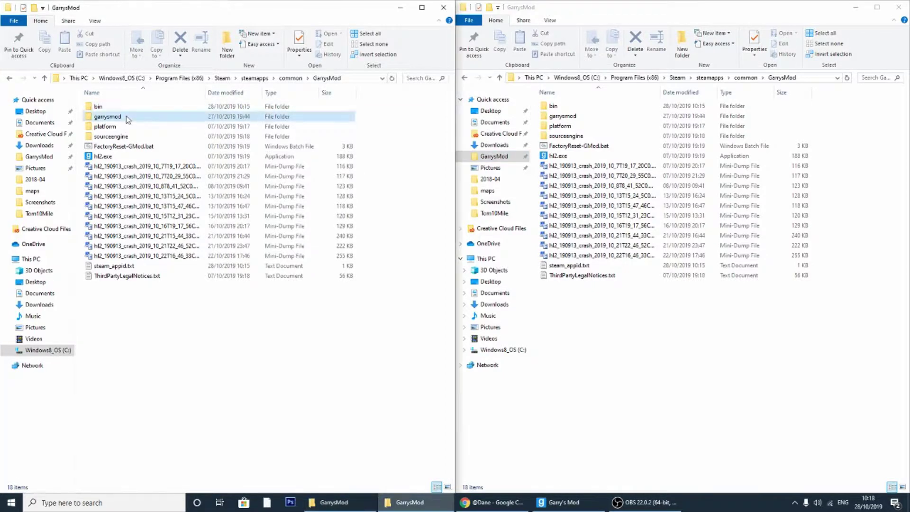
double_click(126, 108)
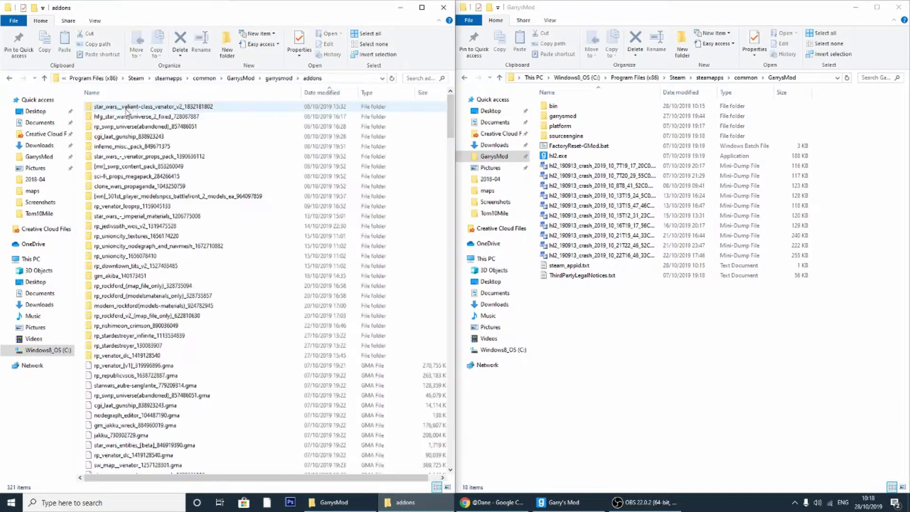
double_click(575, 110)
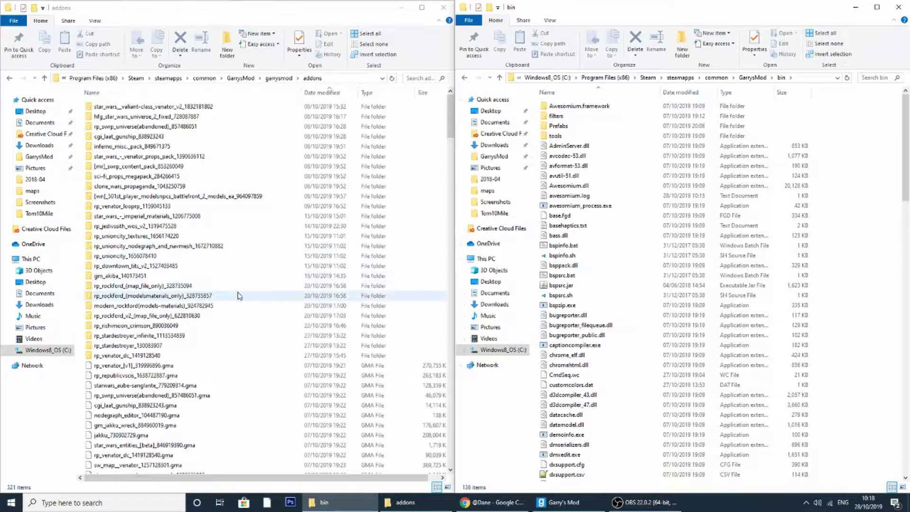
left_click(416, 78)
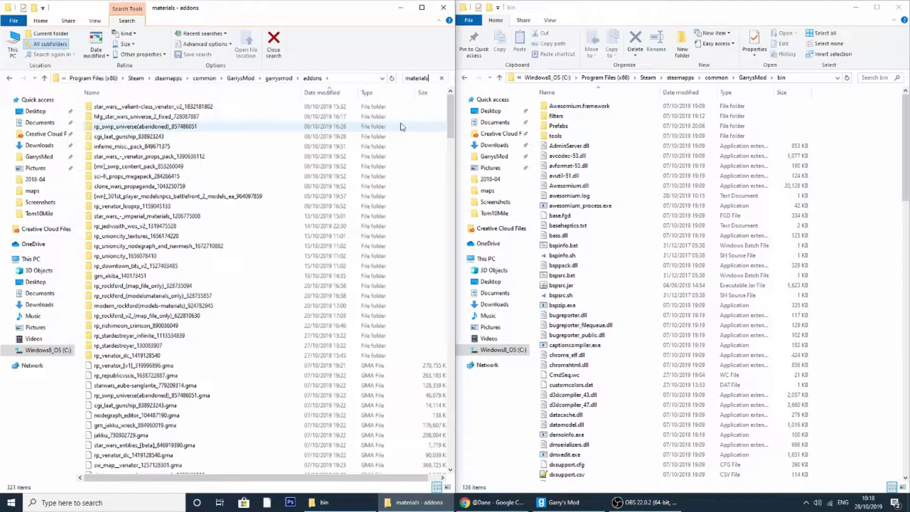
Step: Search the addons folder for 'materials' and select more_materials_105841291.gma in the results
scroll(249, 331, "down", 5)
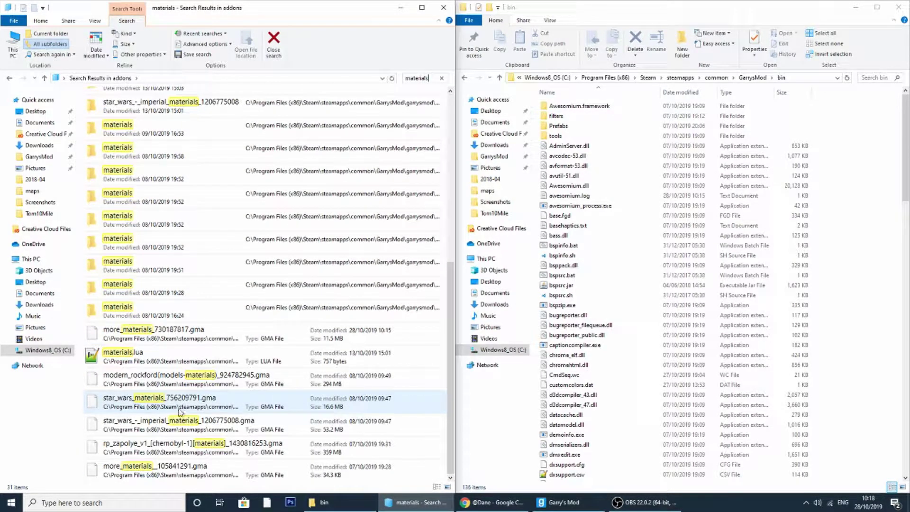
left_click(177, 472)
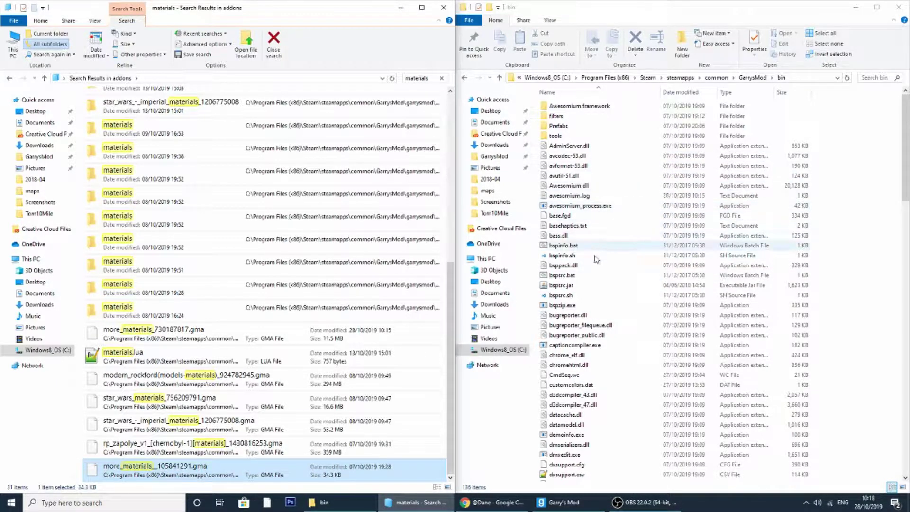
scroll(605, 237, "down", 6)
scroll(602, 332, "down", 1)
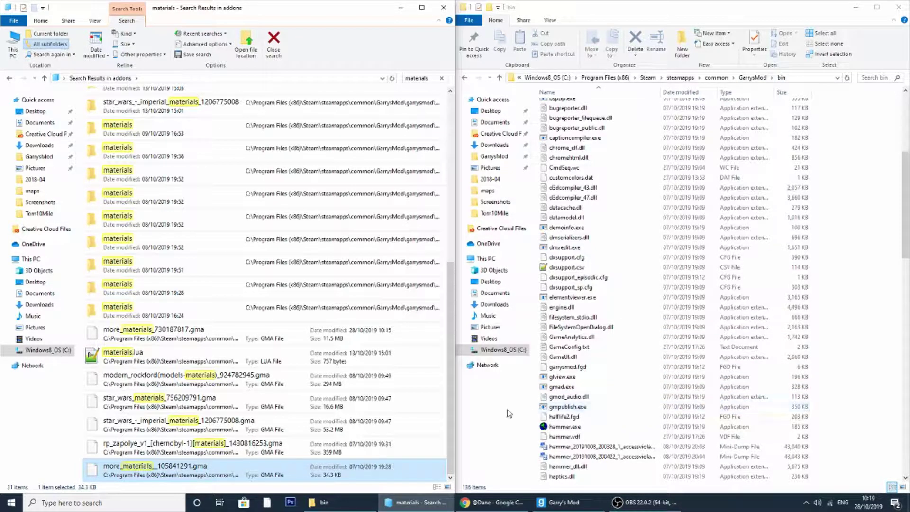
Step: Drop more_materials_105841291.gma and more_materials_730187817.gma onto gmad.exe to extract them
left_click_drag(177, 478, 563, 390)
left_click(167, 338)
left_click_drag(172, 340, 574, 388)
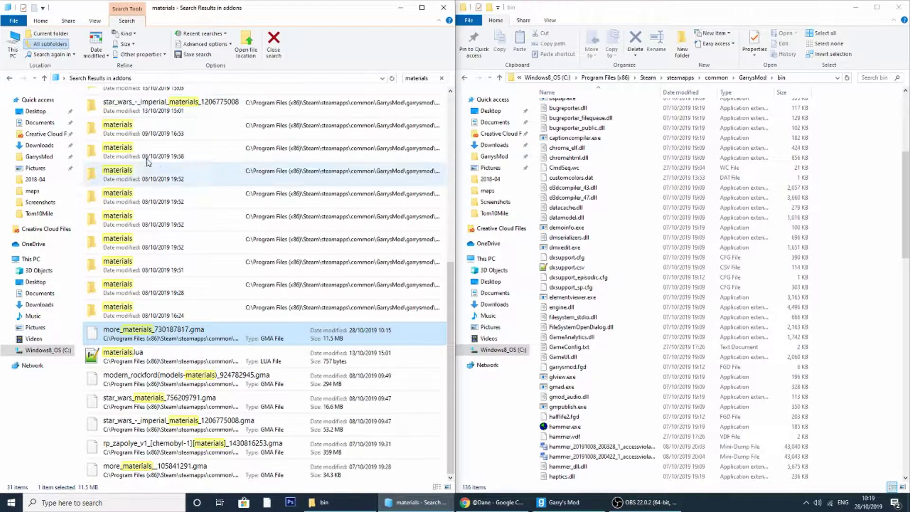
scroll(207, 231, "up", 5)
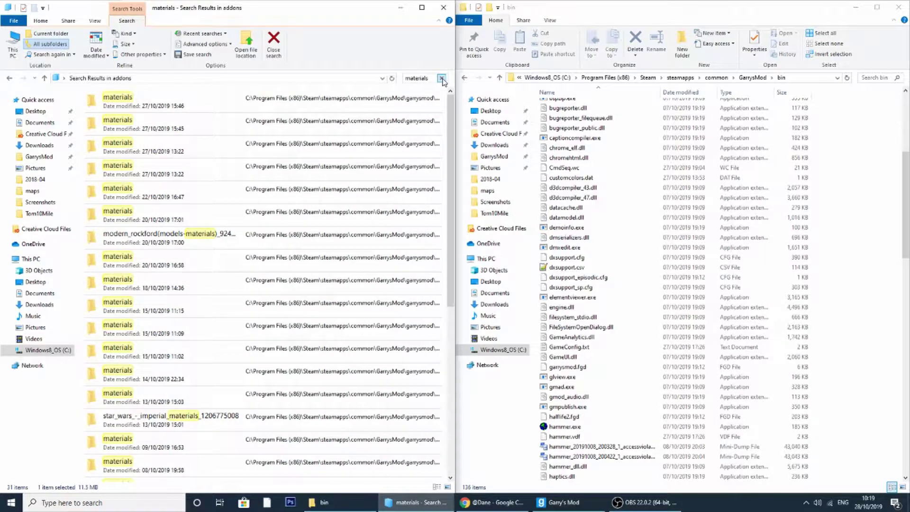
Step: Clear the search and browse more_materials_105841291's lua\autorun folder
left_click(442, 79)
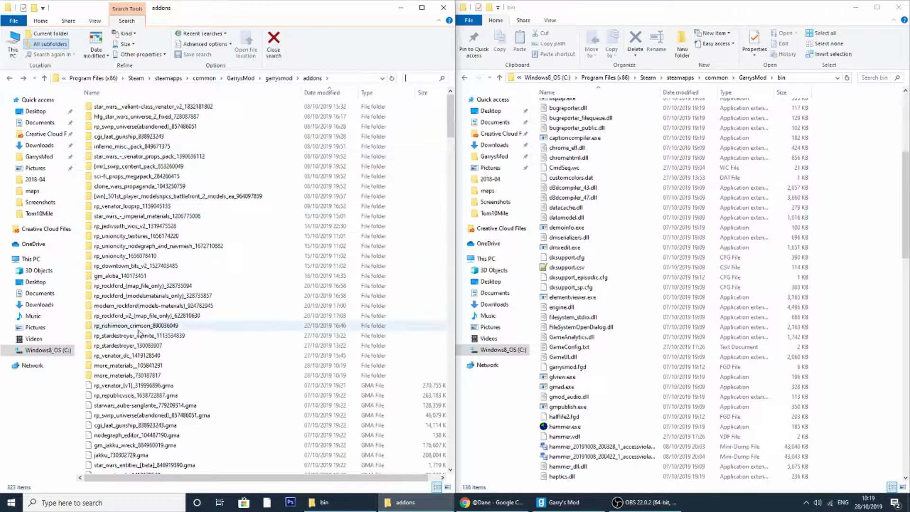
left_click(129, 377)
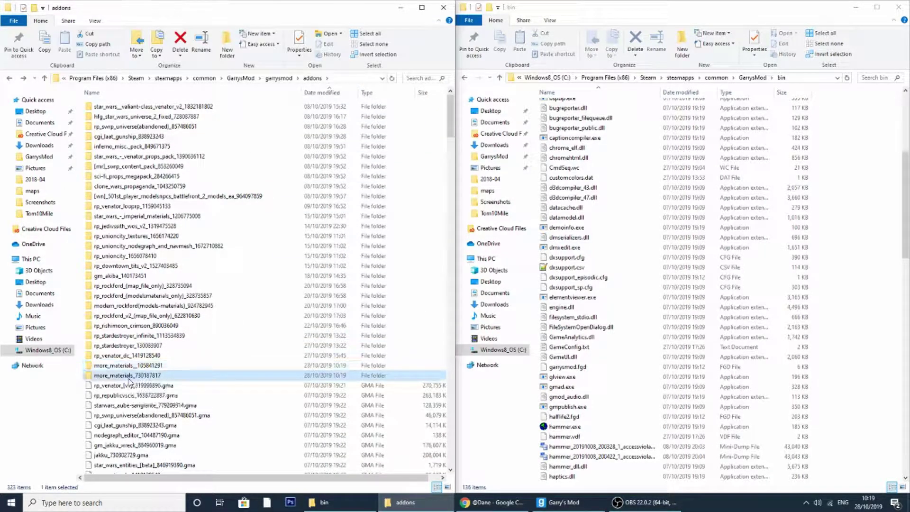
left_click(129, 366)
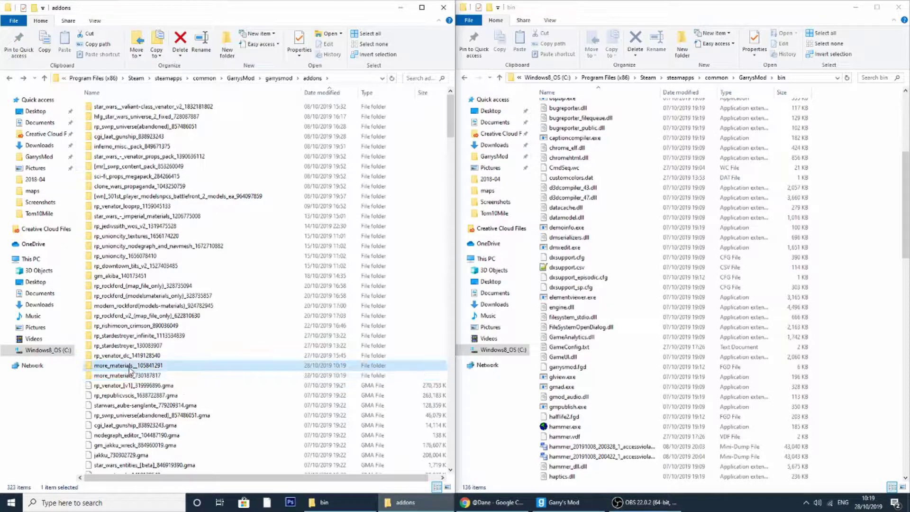
double_click(130, 367)
left_click(97, 107)
double_click(90, 109)
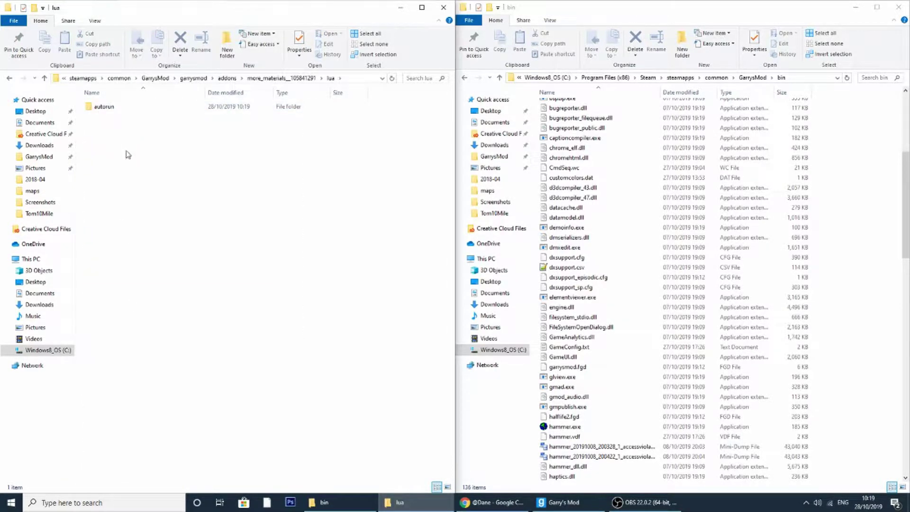
double_click(127, 108)
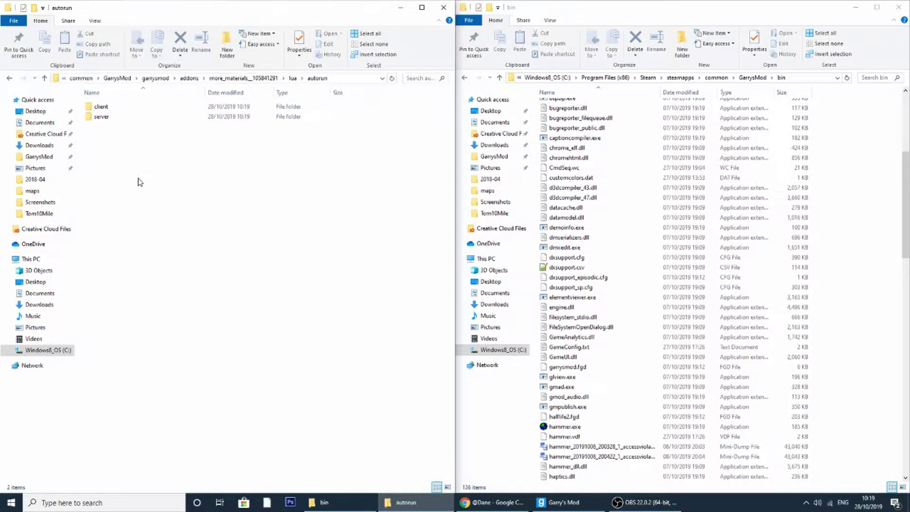
left_click(190, 78)
Step: Open the extracted more_materials_730187817 folder showing its lua and materials subfolders
double_click(131, 376)
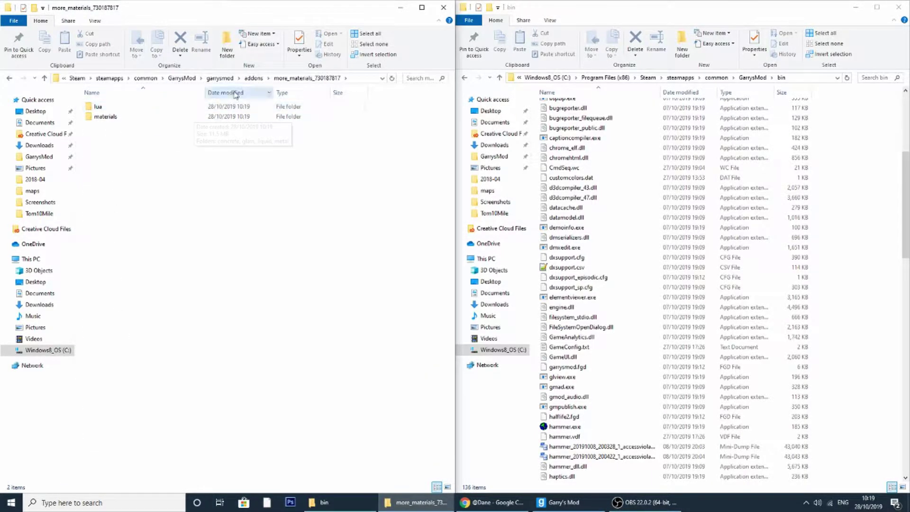
left_click(253, 78)
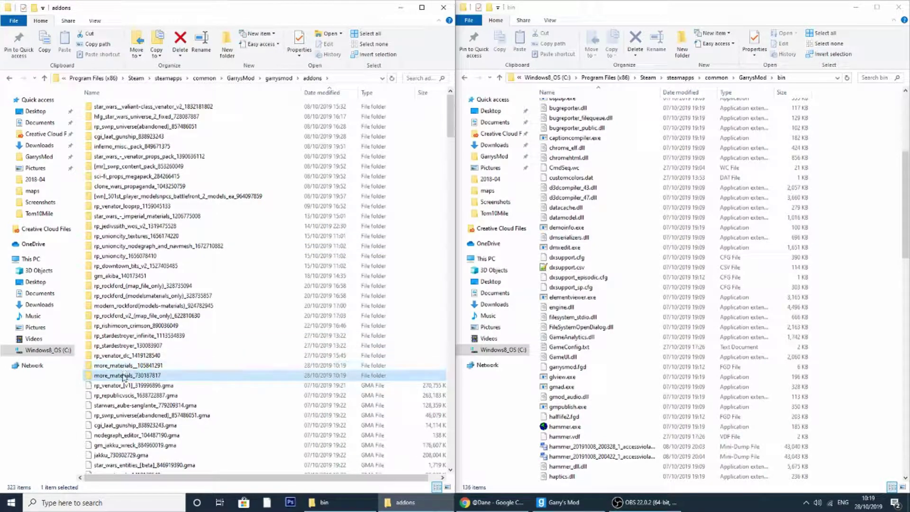
double_click(122, 375)
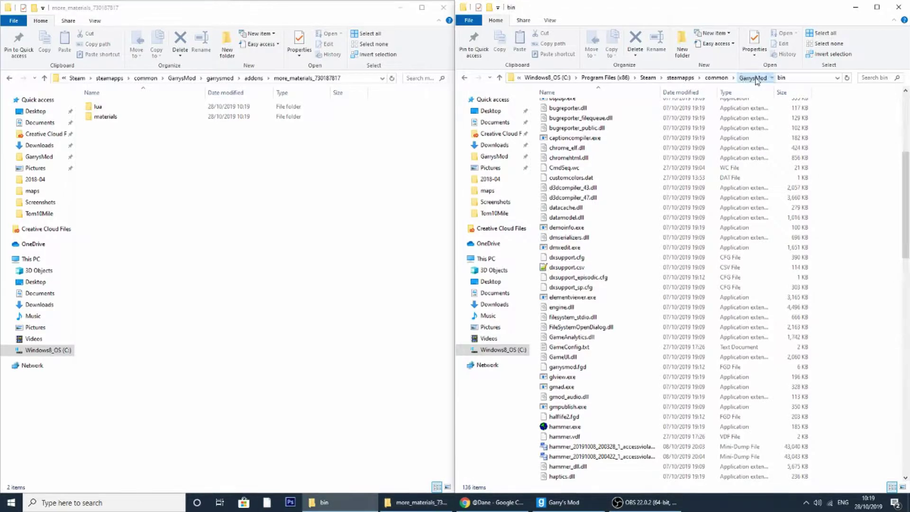
Step: In the right window, open GarrysMod\garrysmod and select its materials folder
left_click(754, 78)
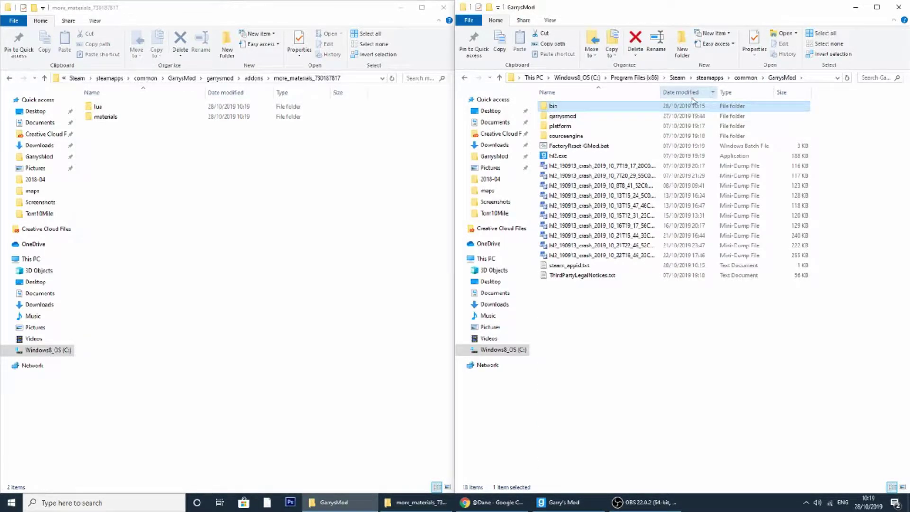
double_click(565, 116)
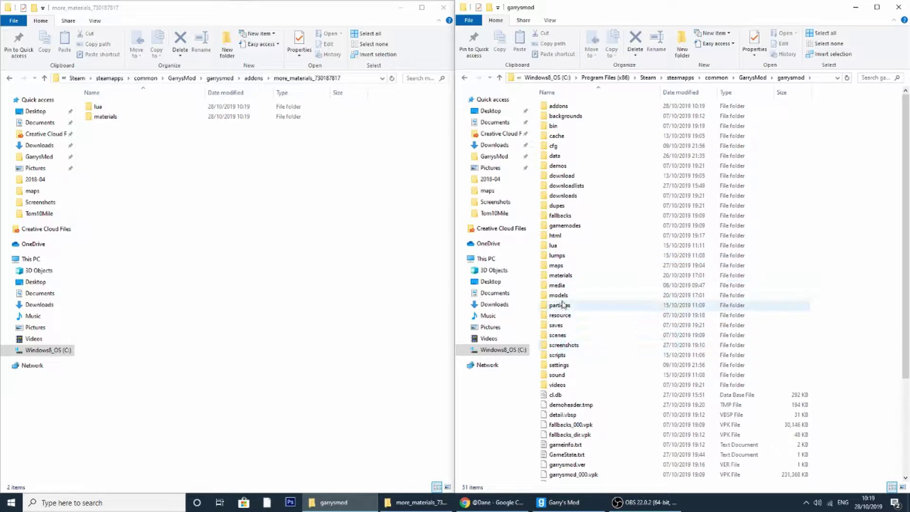
left_click(572, 277)
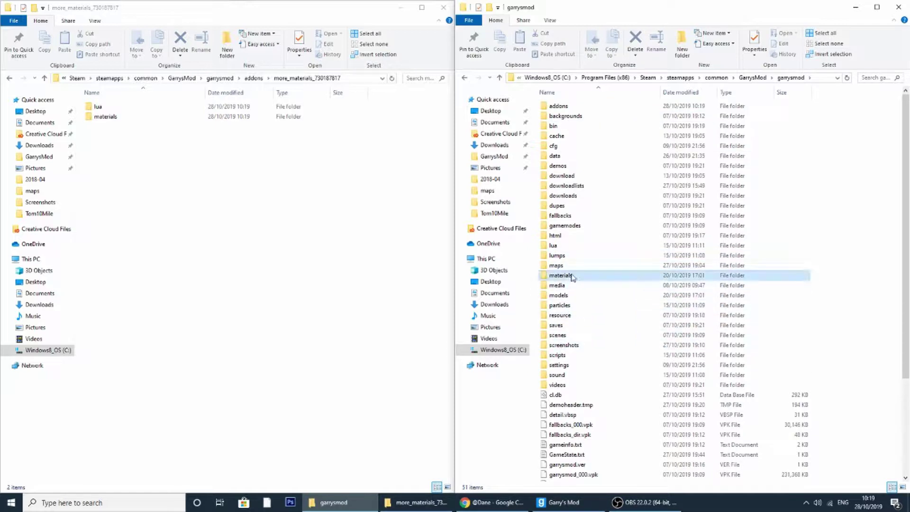
left_click(559, 296)
left_click(569, 278)
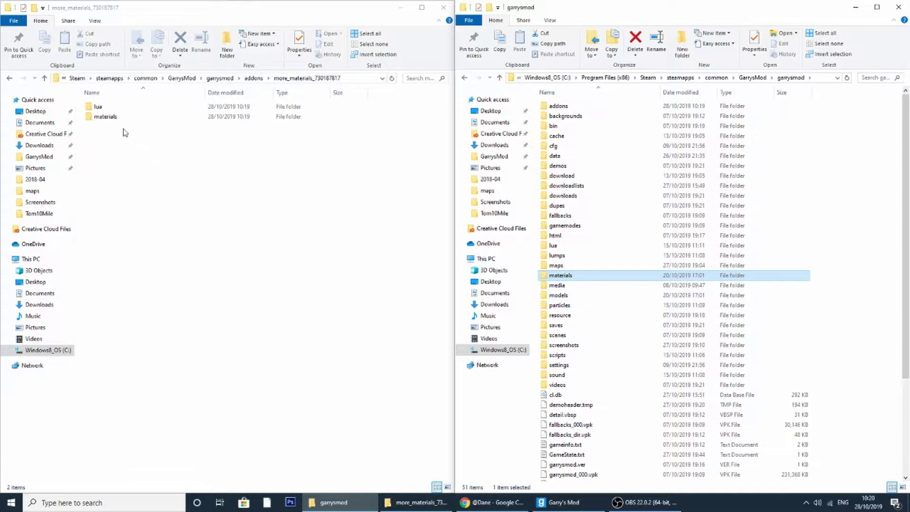
Step: Move the addon's concrete, glass, liquid and metal folders into the game's materials folder
double_click(114, 117)
left_click_drag(125, 167, 97, 104)
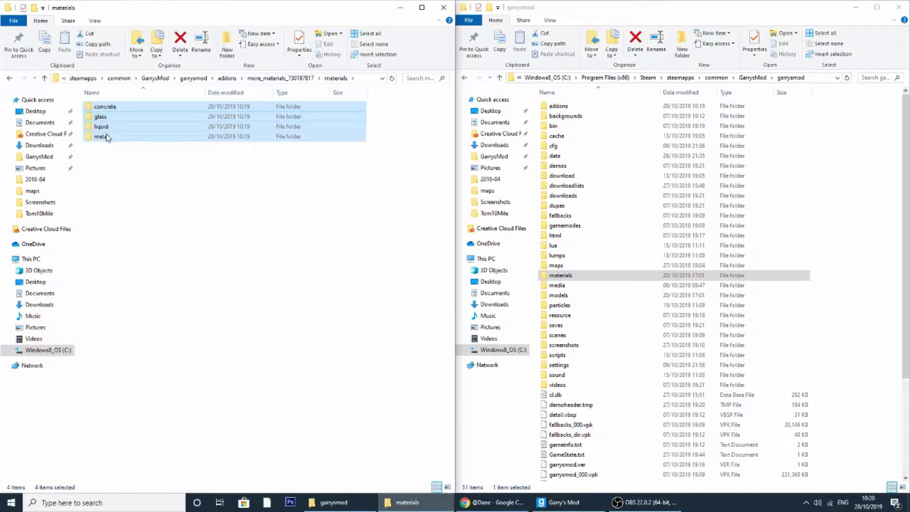
left_click_drag(107, 141, 563, 280)
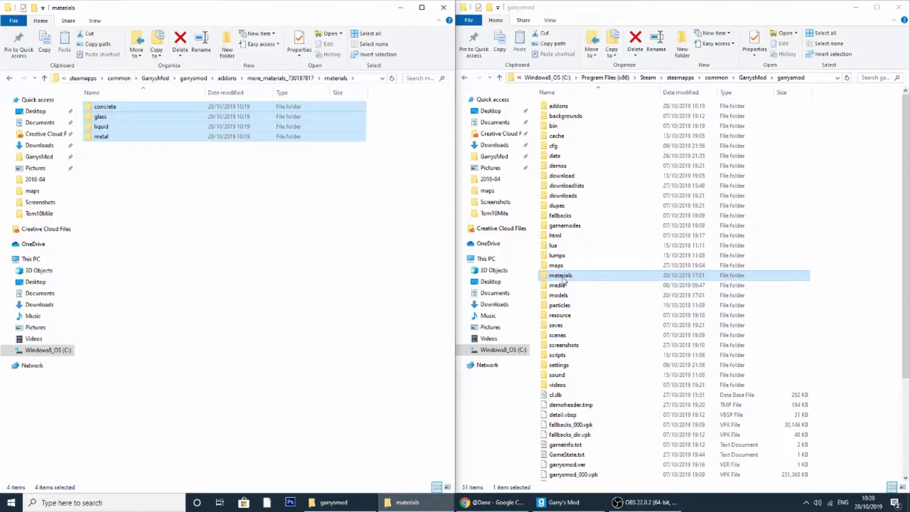
left_click_drag(232, 142, 579, 281)
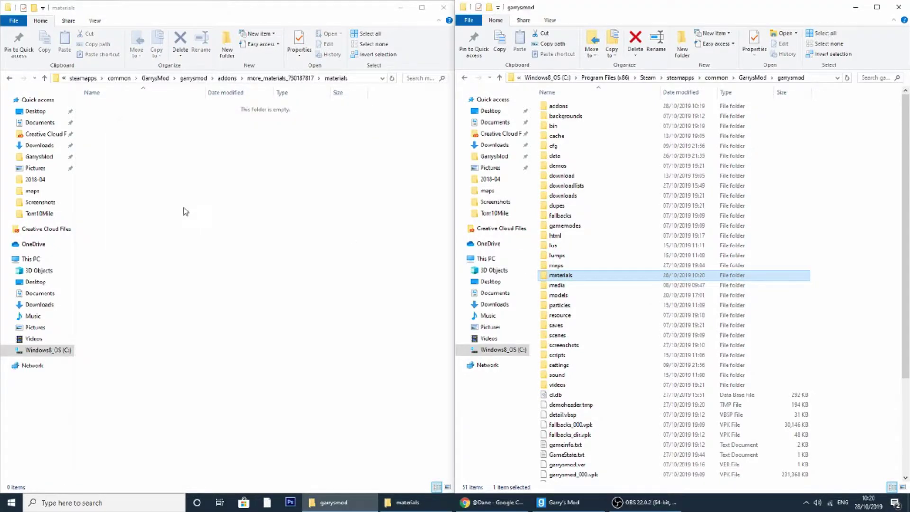
Step: Go to GarrysMod\bin in the left window and launch hammer.exe
left_click(192, 79)
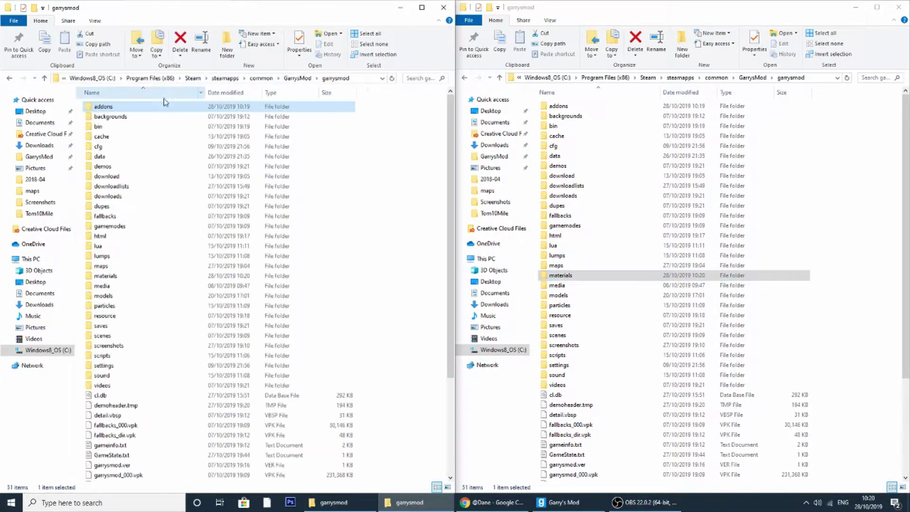
left_click(297, 79)
double_click(161, 108)
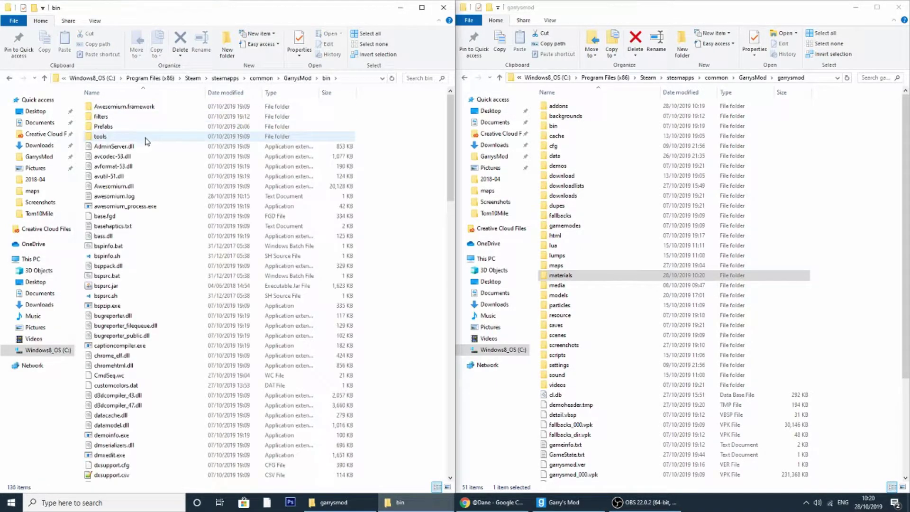
scroll(163, 286, "down", 10)
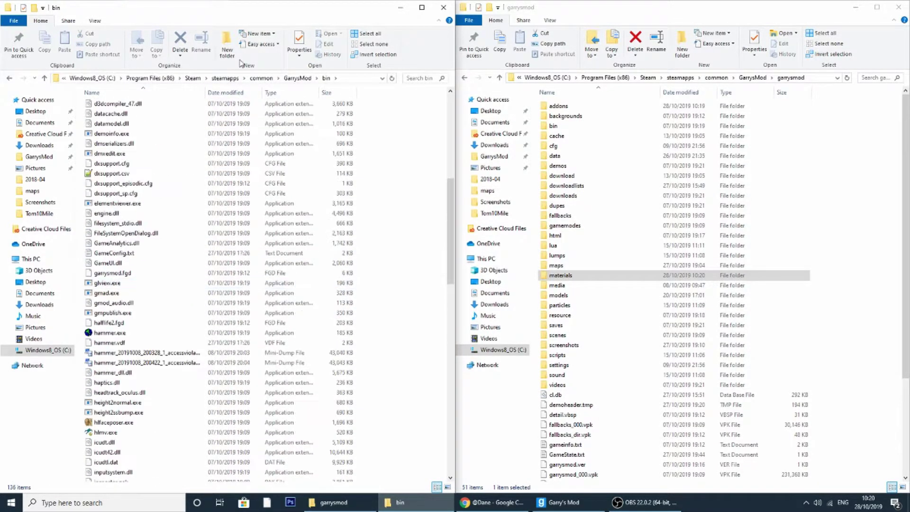
double_click(113, 334)
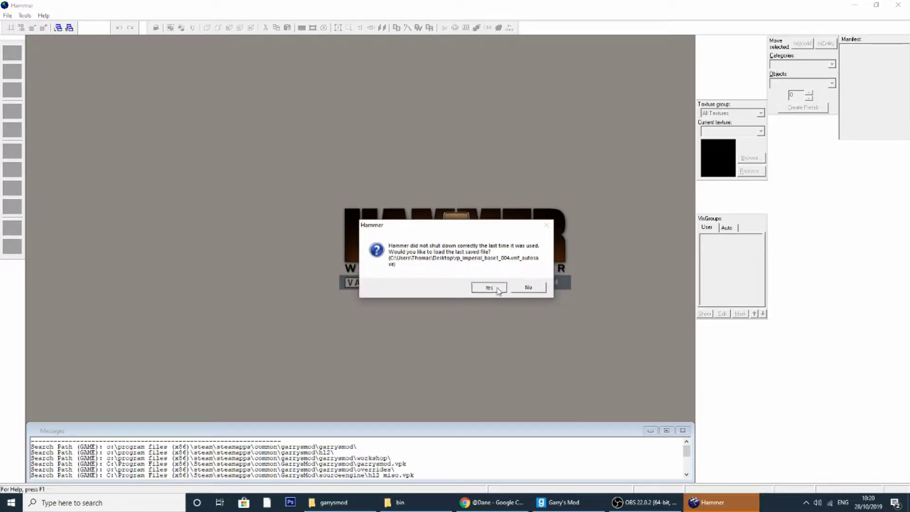
Step: Load the autosaved map as rp_imperial_base1.vmf and fly the 3D camera to the black pillar
left_click(498, 290)
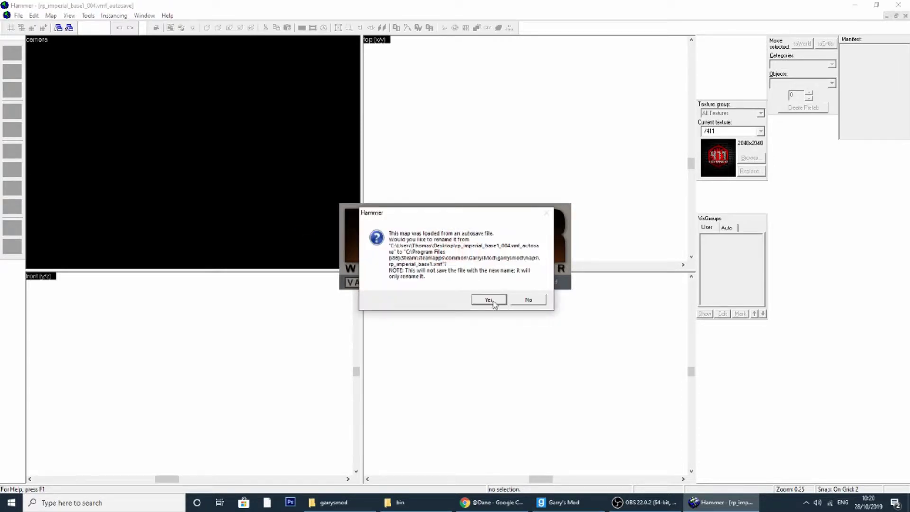
left_click(489, 300)
key("z")
key("w")
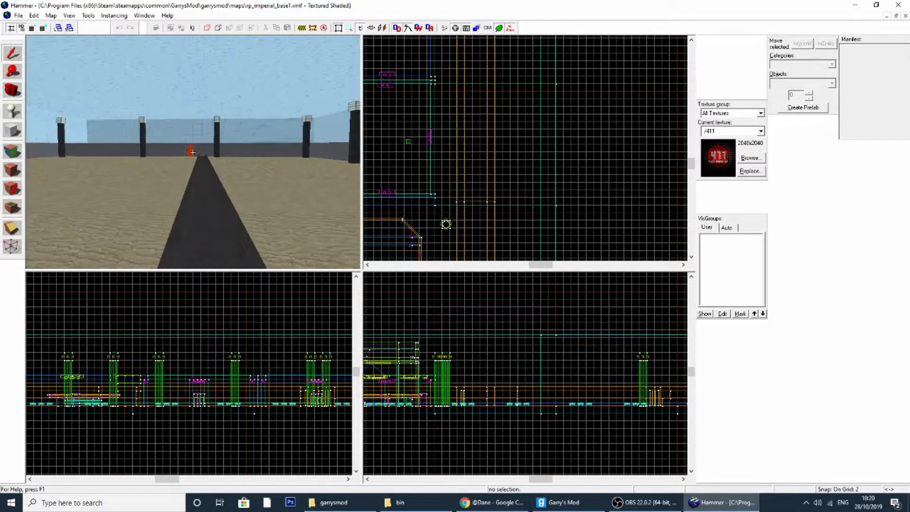
key("w")
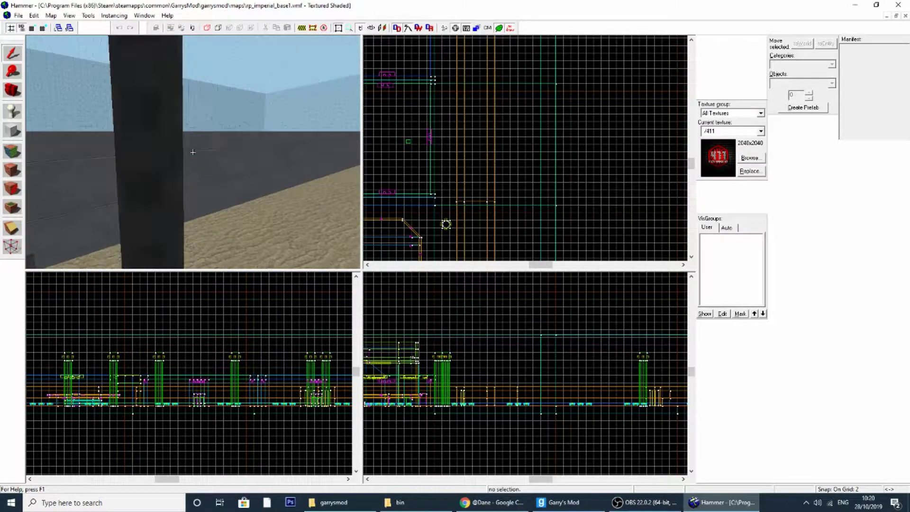
key("z")
Step: Switch to face texture application and browse the 'star wars' textures for starwarswalls43
left_click(10, 151)
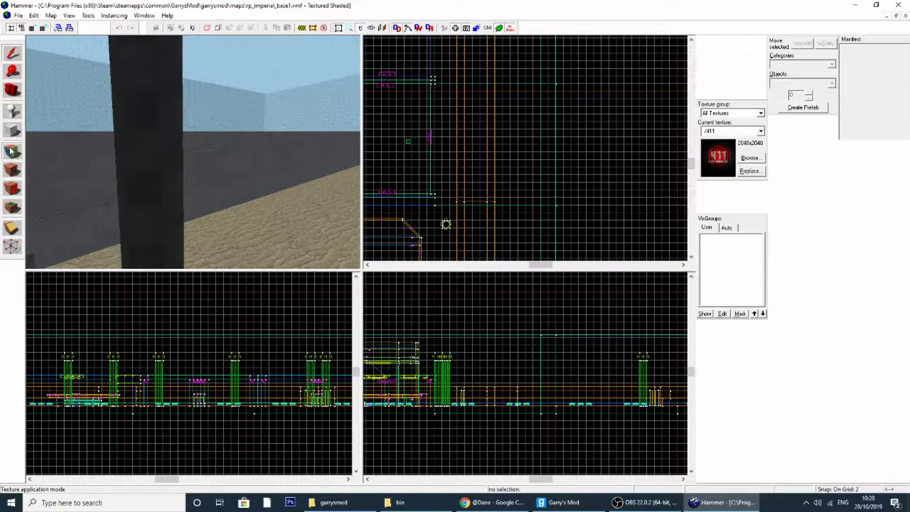
left_click(427, 283)
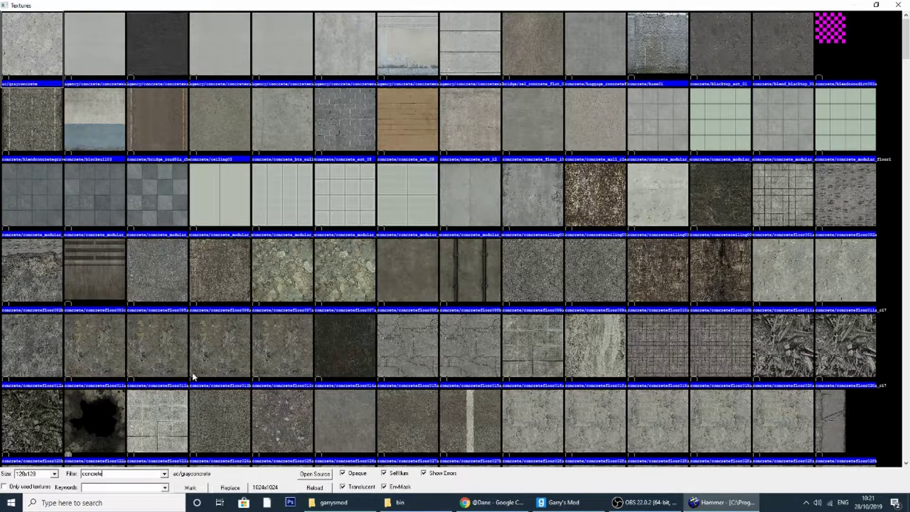
scroll(196, 375, "down", 5)
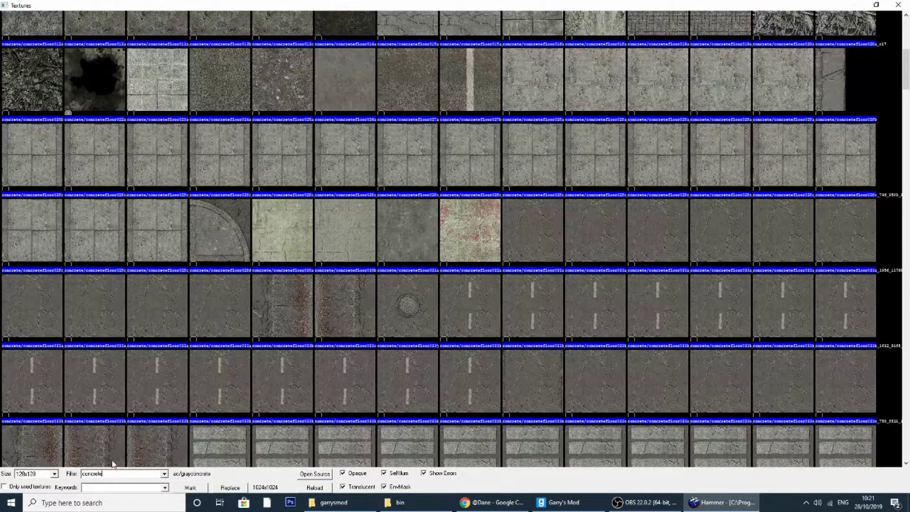
scroll(153, 403, "down", 15)
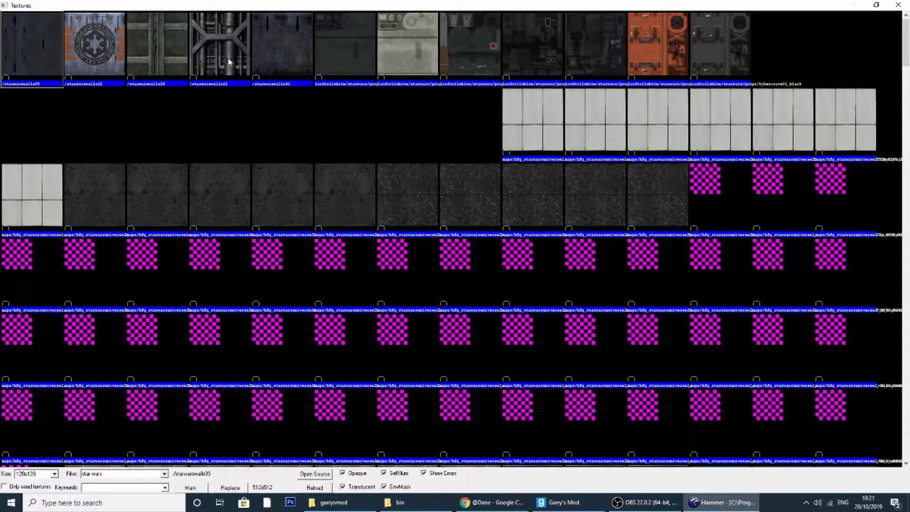
Step: Select starwarswalls43 and apply it to the pillar faces
double_click(270, 54)
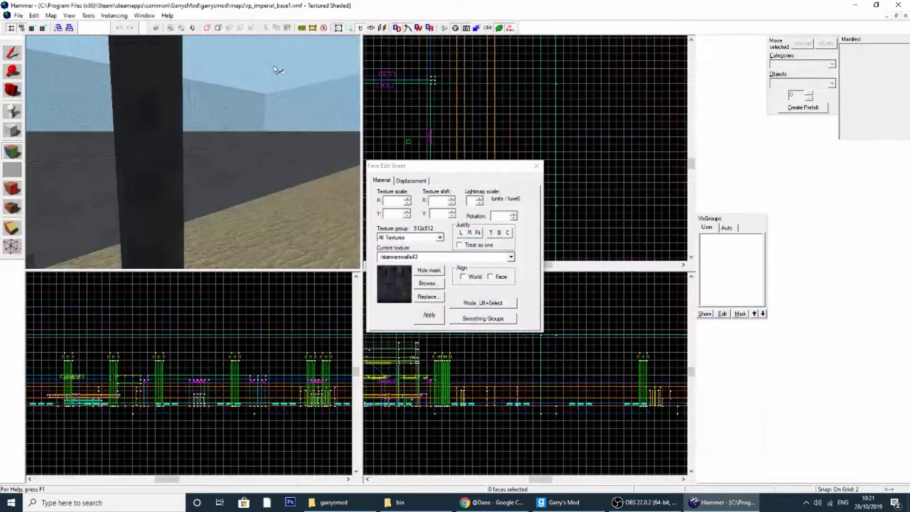
right_click(163, 229)
right_click(141, 233)
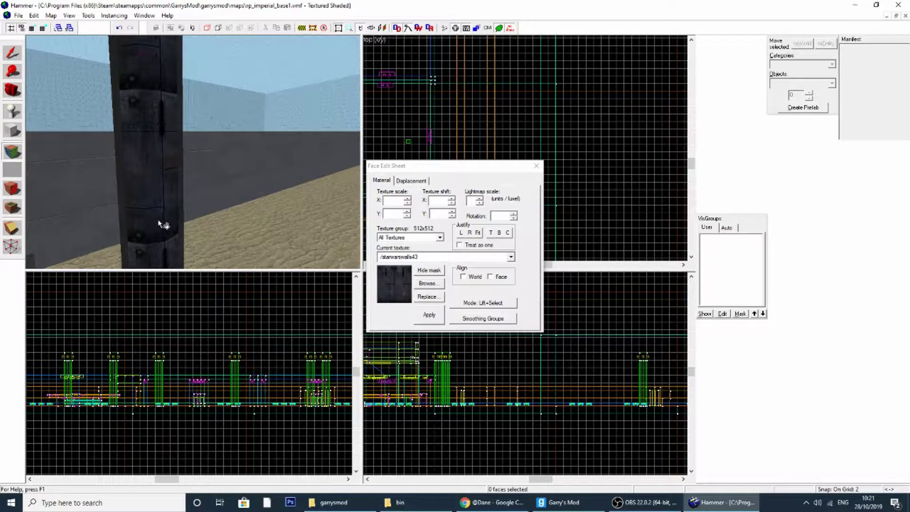
Step: Fly around the yard to inspect the dark-textured pillars and the orange door
key("z")
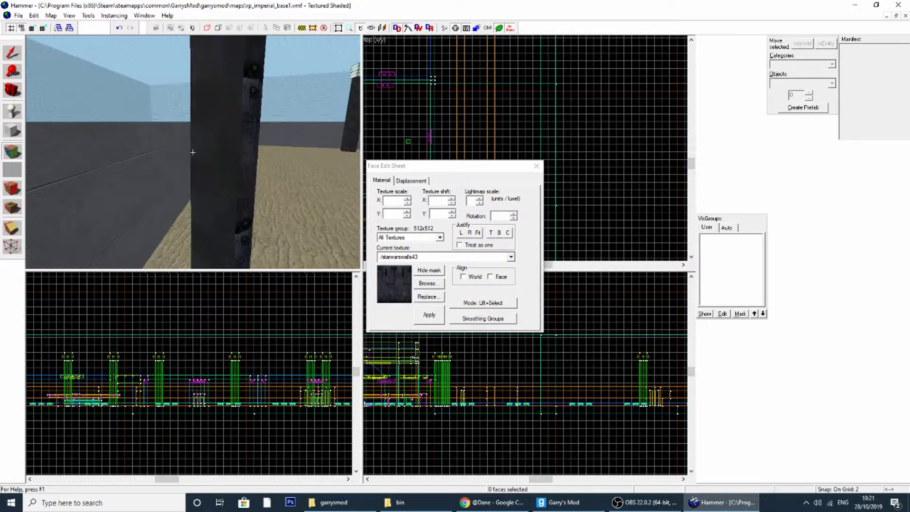
key("w")
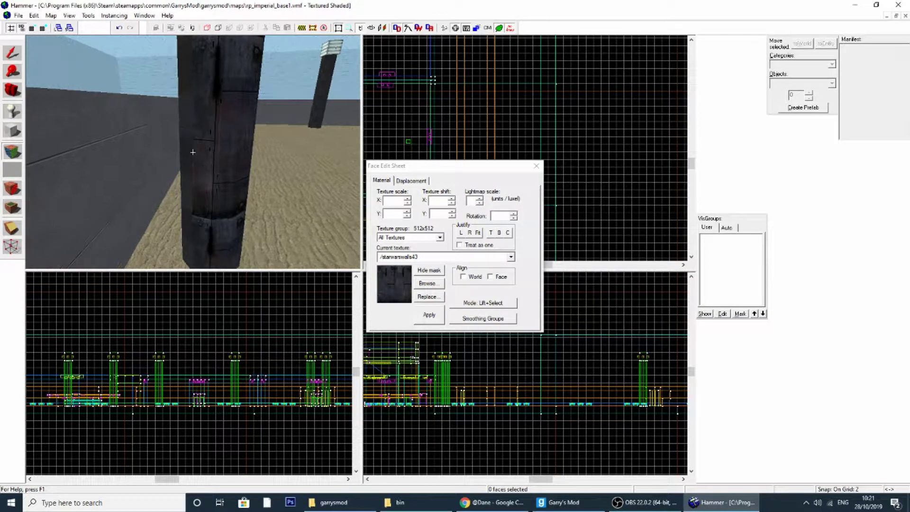
key("a")
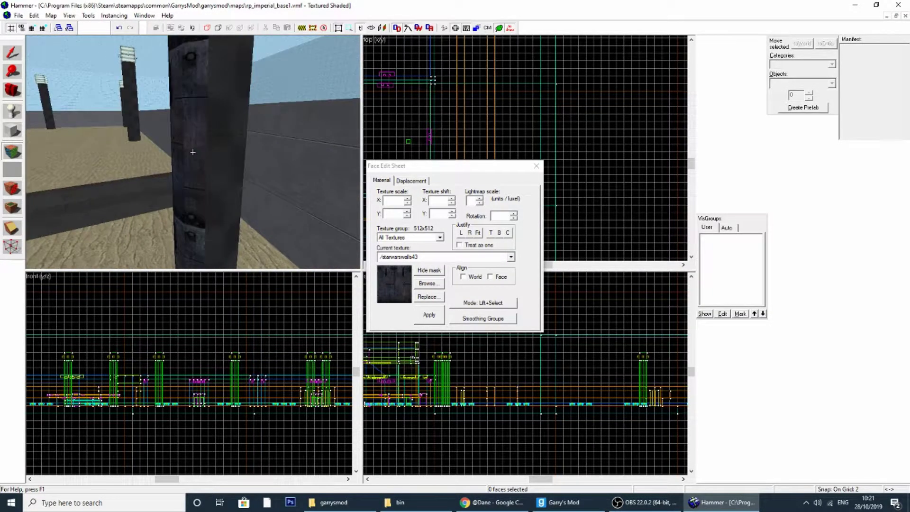
key("Left")
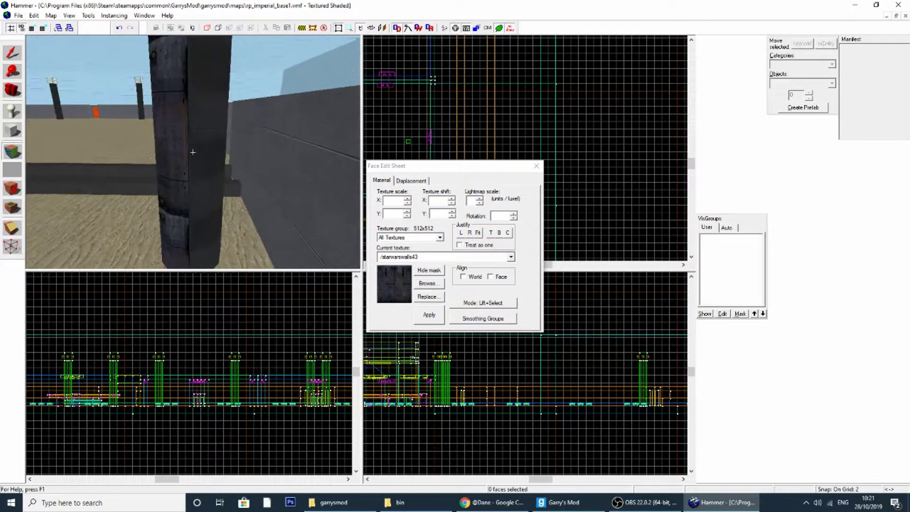
key("Right")
key("w")
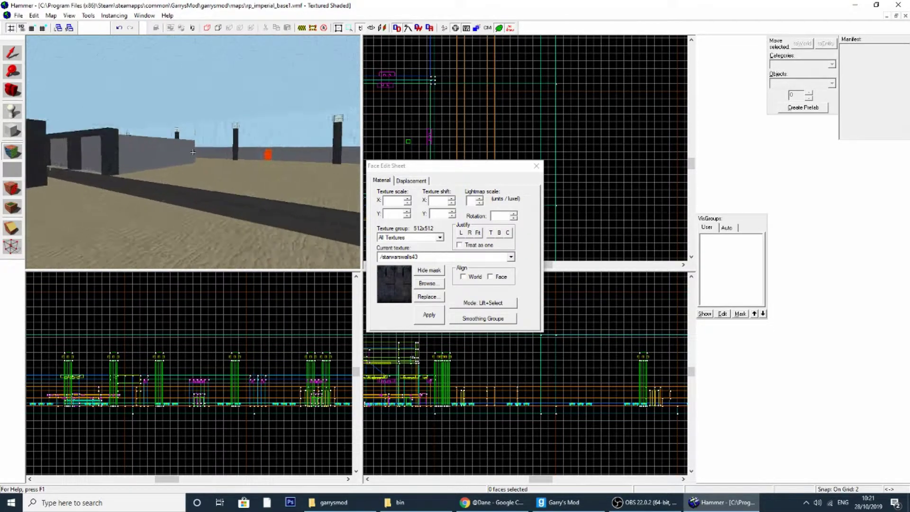
key("Right")
key("w")
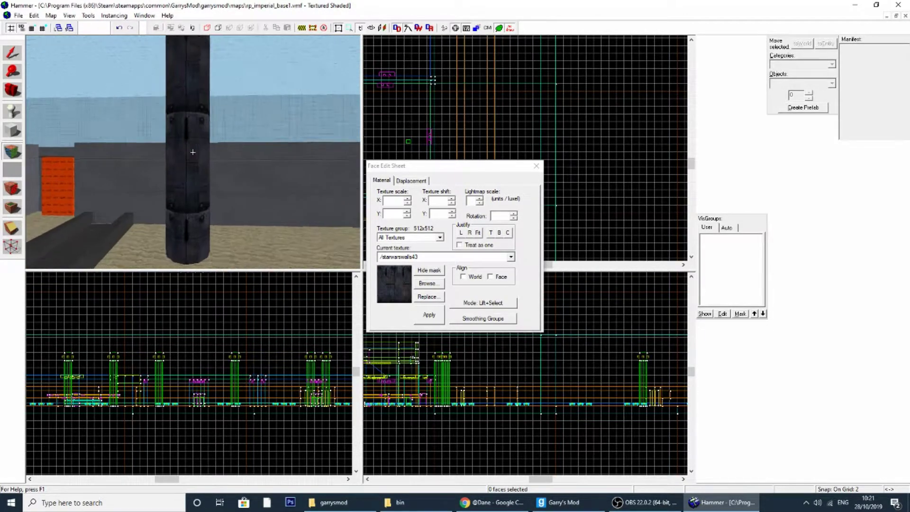
key("s")
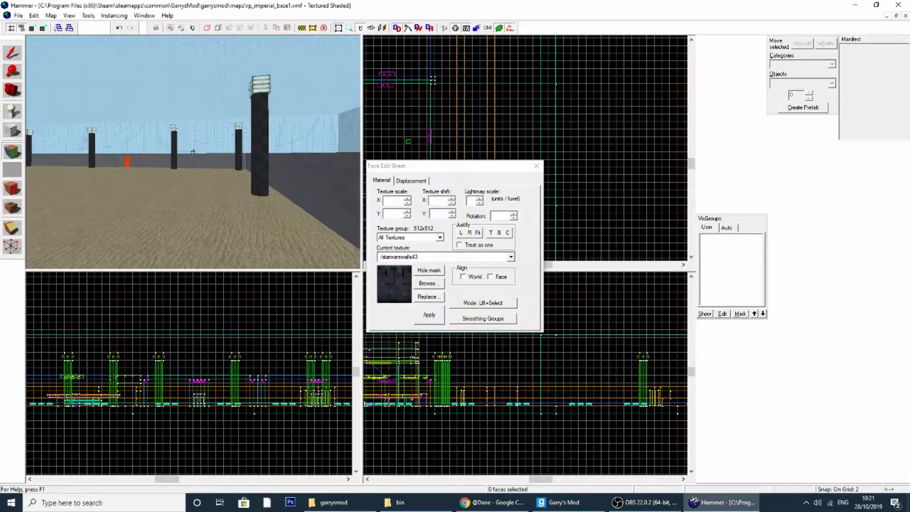
key("z")
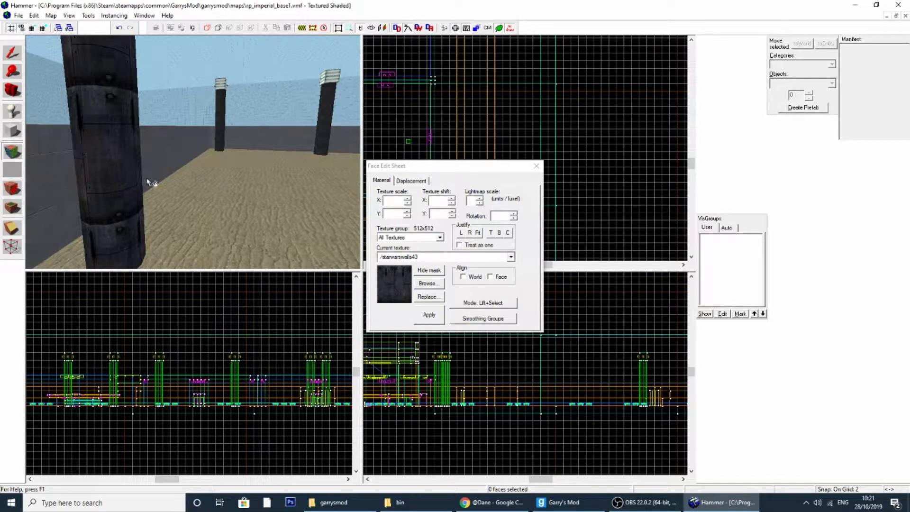
Step: Place a new entity on the sand and open its properties
key("z")
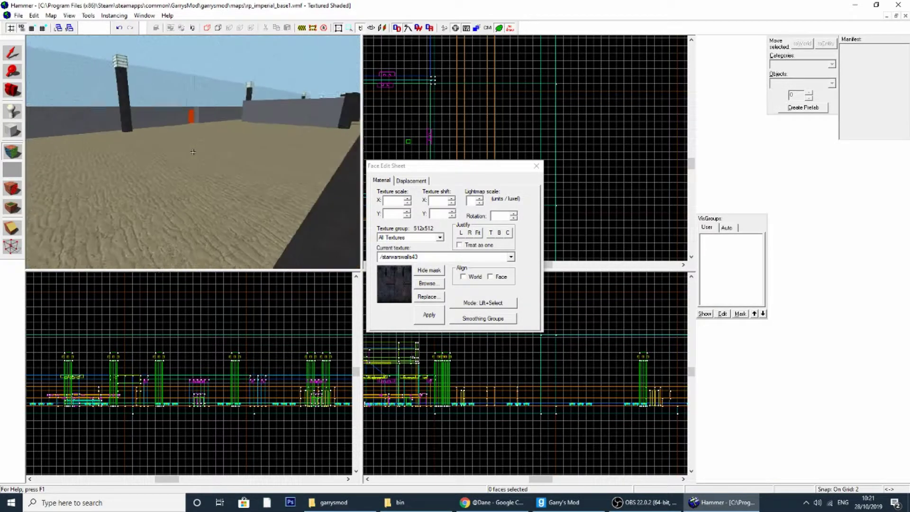
key("z")
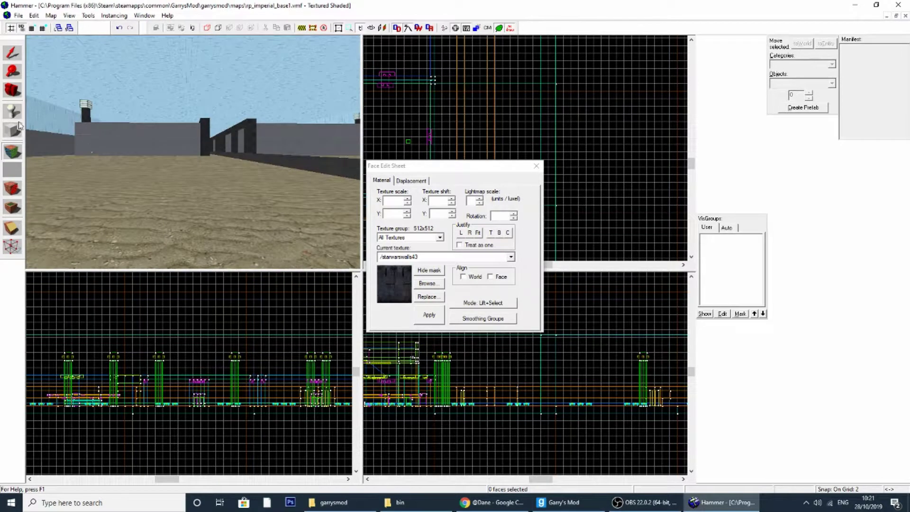
left_click(13, 116)
left_click(133, 192)
left_click(13, 52)
double_click(160, 156)
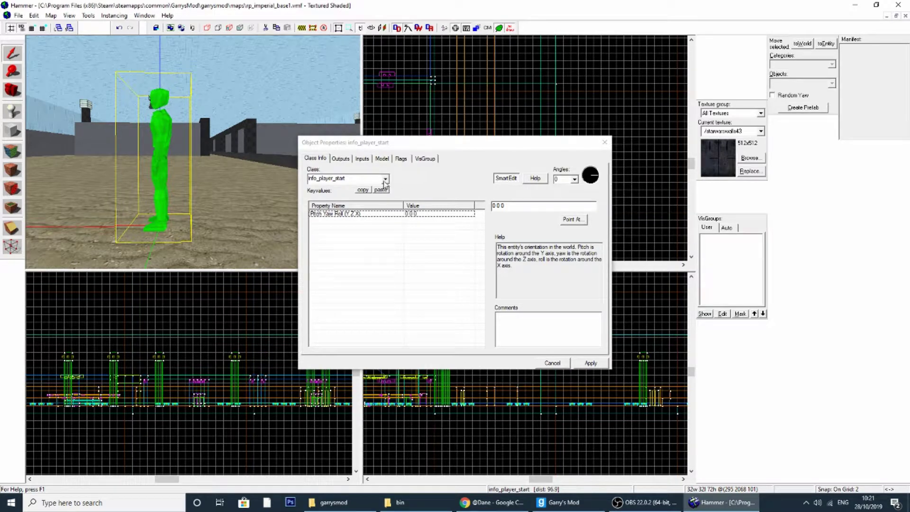
Step: Set the entity's class to prop_dynamic and apply it
left_click(386, 179)
type("pro")
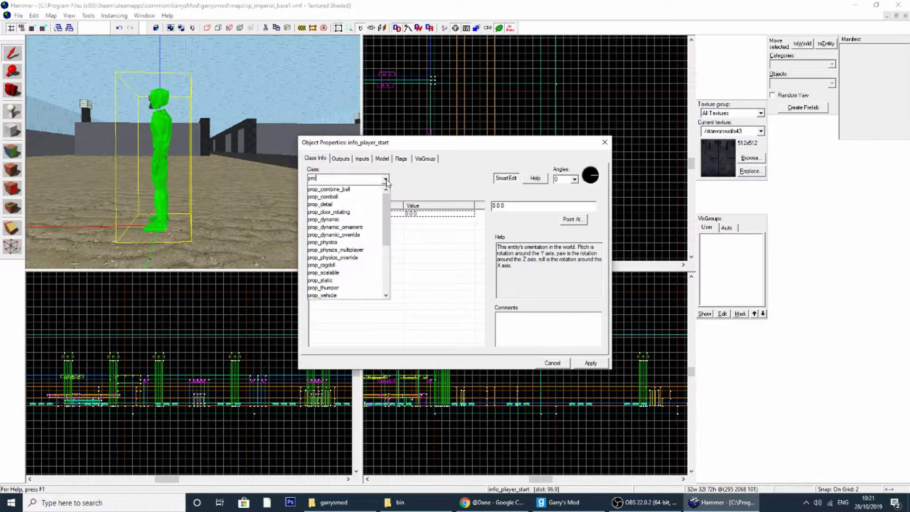
type("p_dyn")
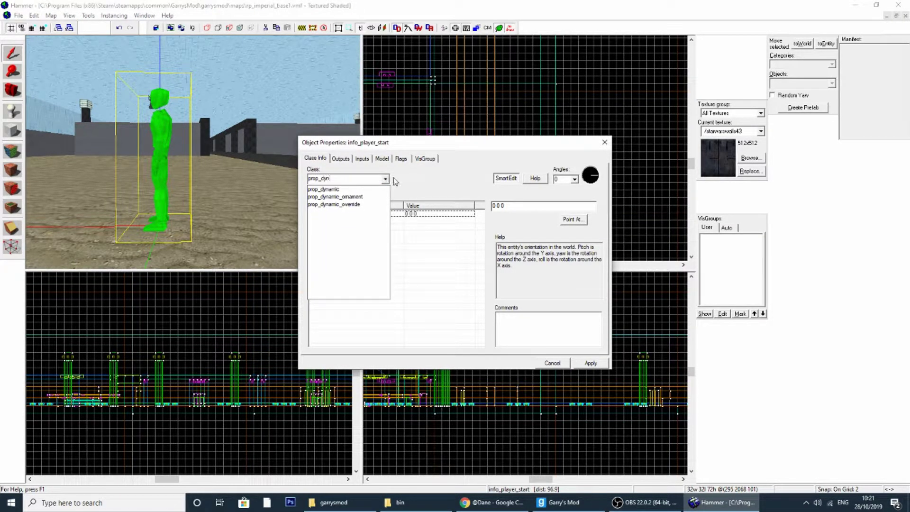
left_click(332, 189)
left_click(588, 363)
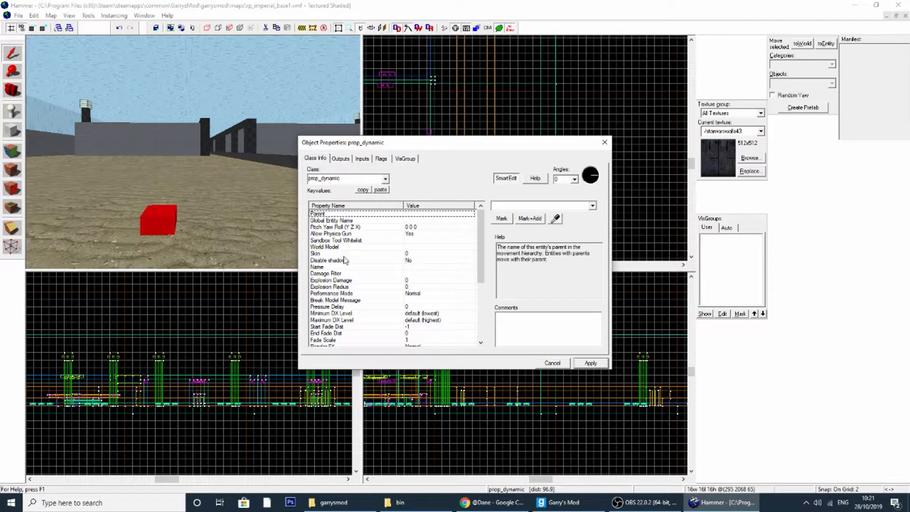
Step: Set the World Model to bridge_console2.mdl and apply it
left_click(401, 247)
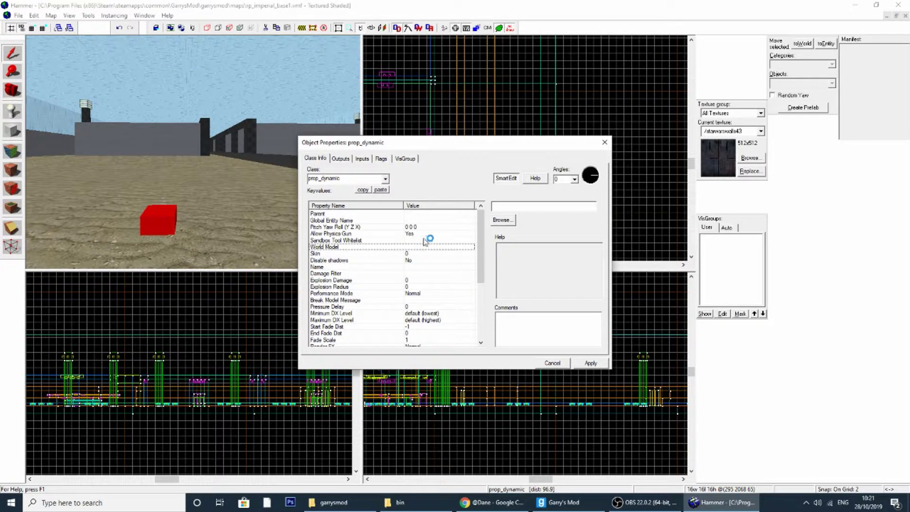
left_click(505, 219)
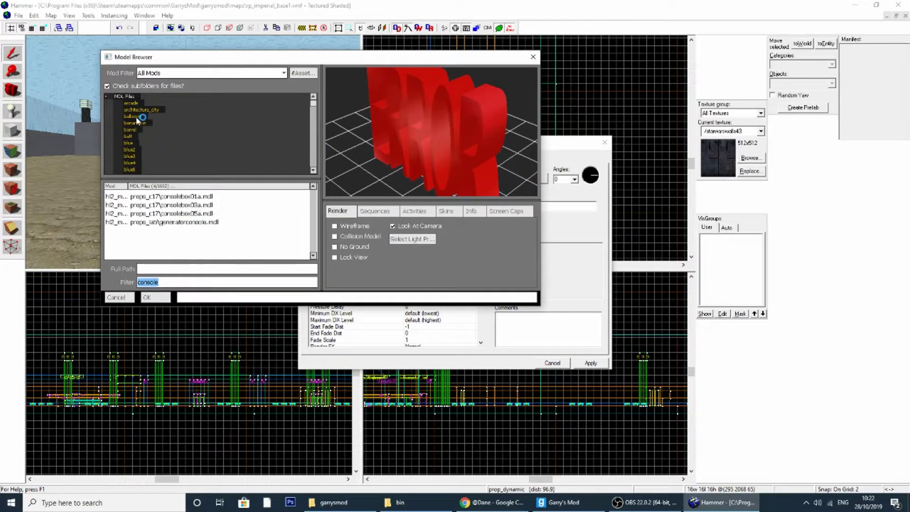
scroll(135, 123, "down", 5)
scroll(136, 132, "down", 10)
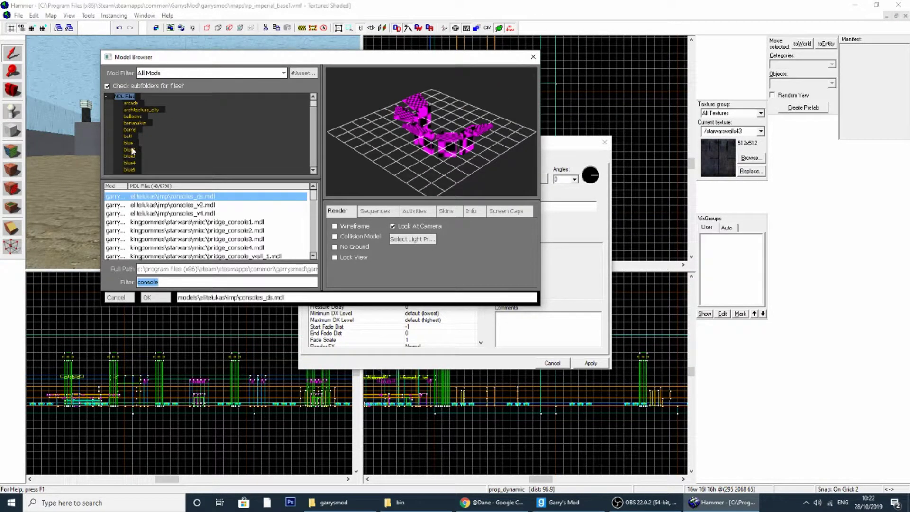
left_click(220, 214)
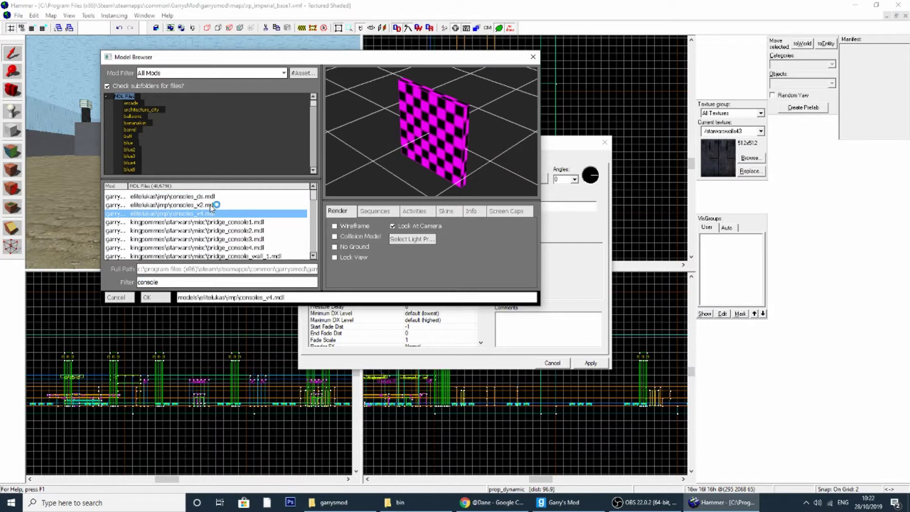
left_click(221, 230)
left_click(331, 214)
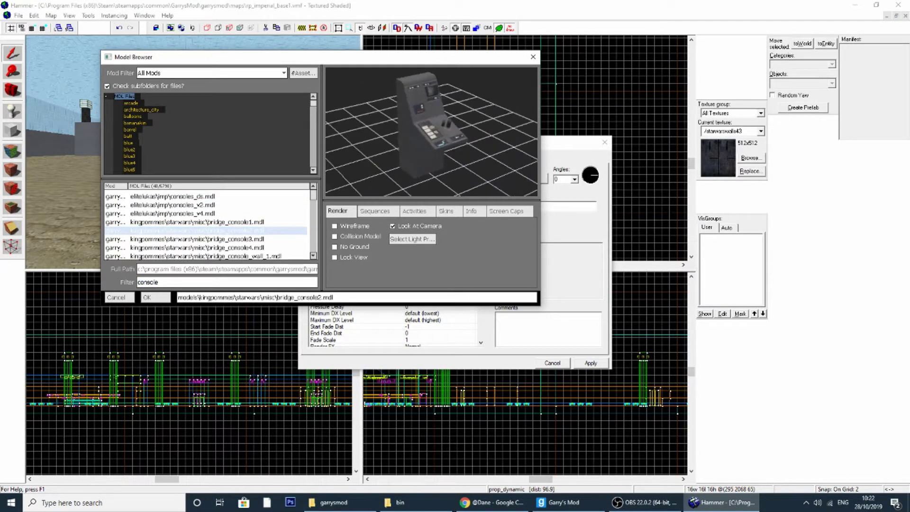
double_click(269, 232)
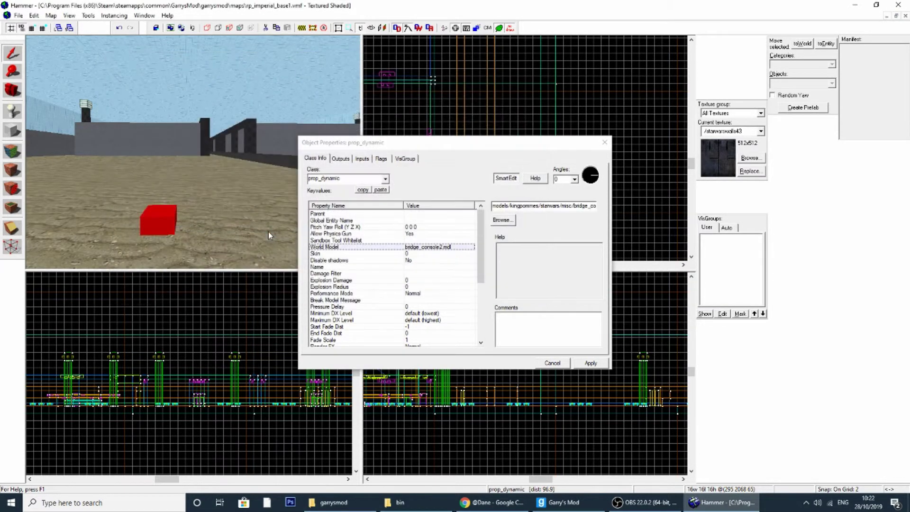
left_click(591, 363)
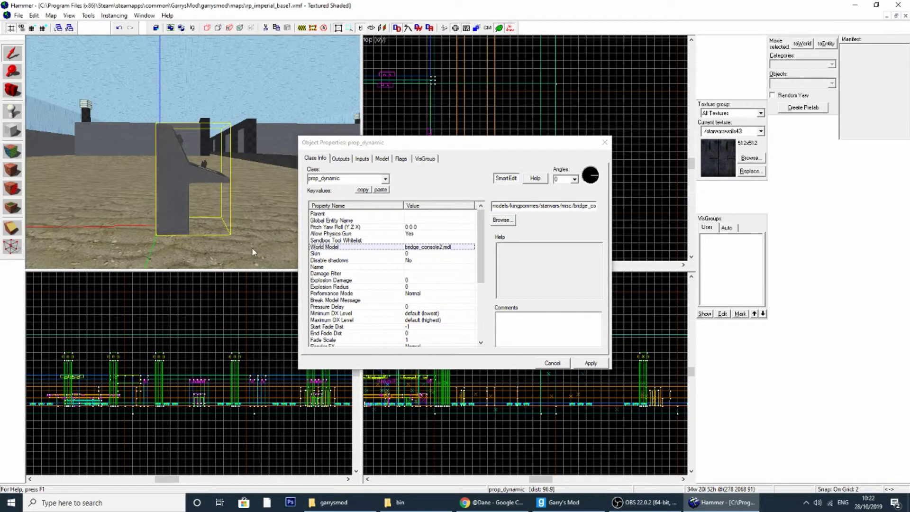
left_click_drag(250, 246, 193, 152)
key("w")
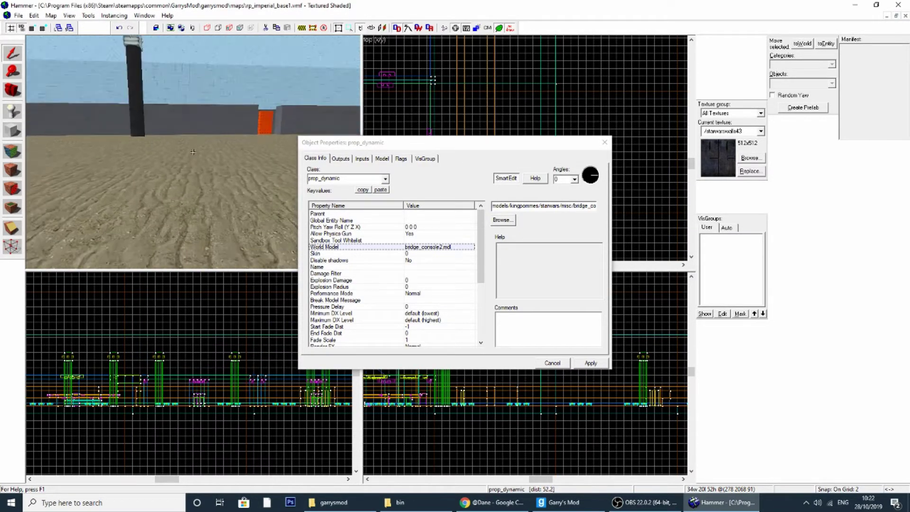
key("w")
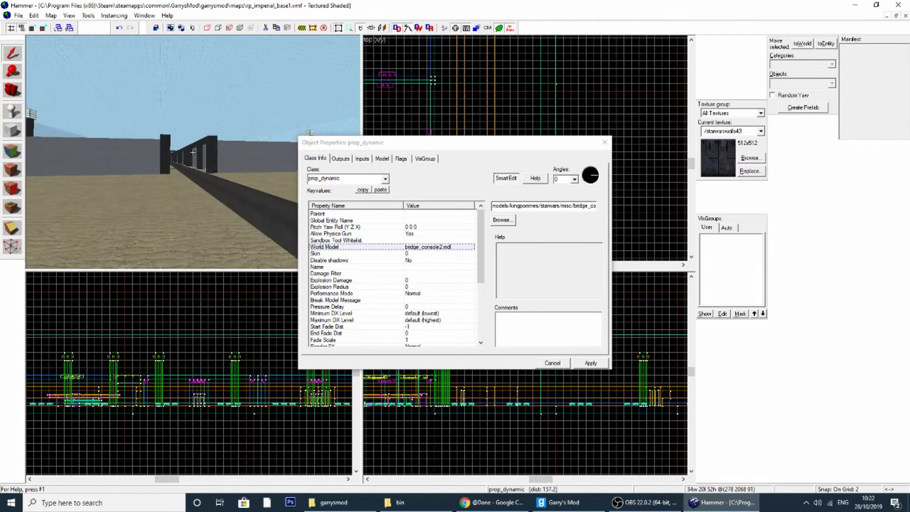
key("w")
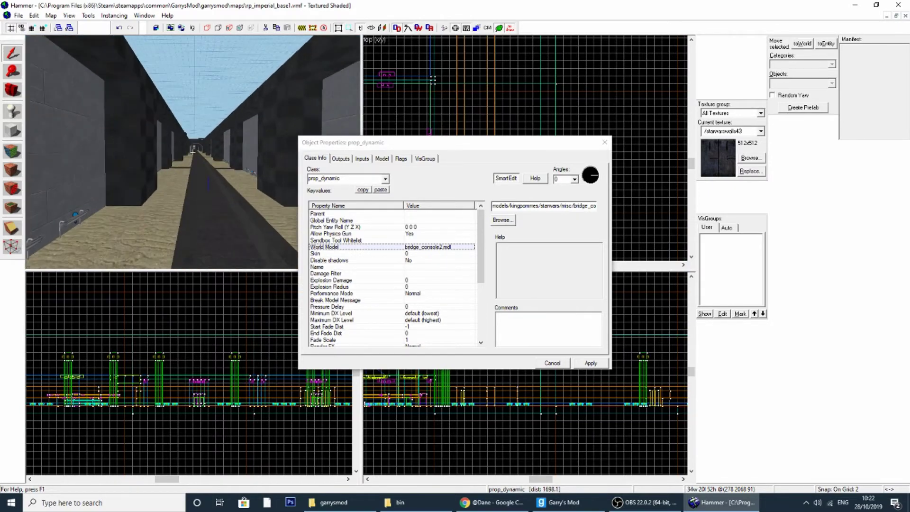